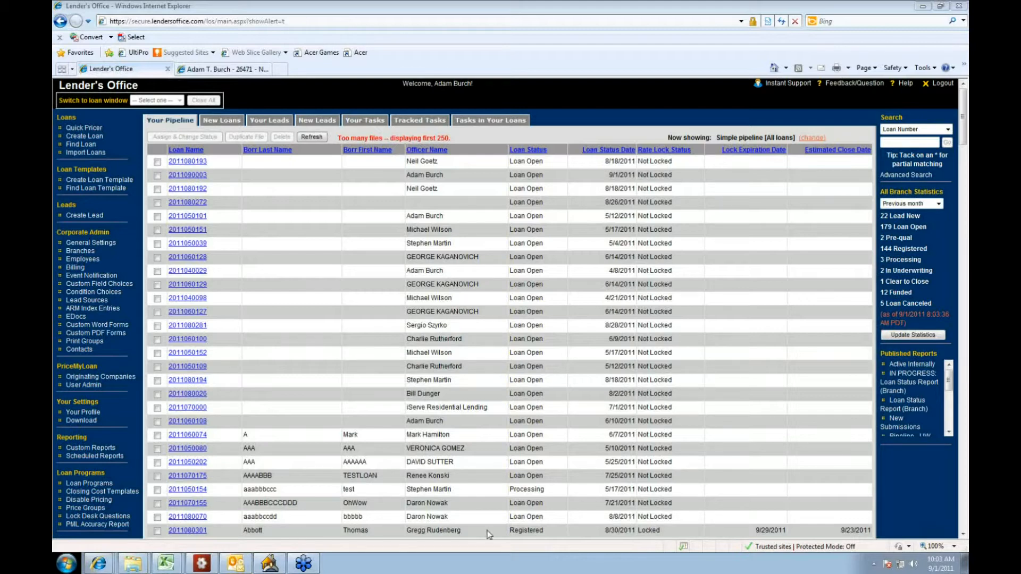
Step: Switch to Point and export the open loan as a Fannie Mae 3.2 DO/DU file named with the borrower's last name
{"action": "mouse_move", "coordinate": [284, 568]}
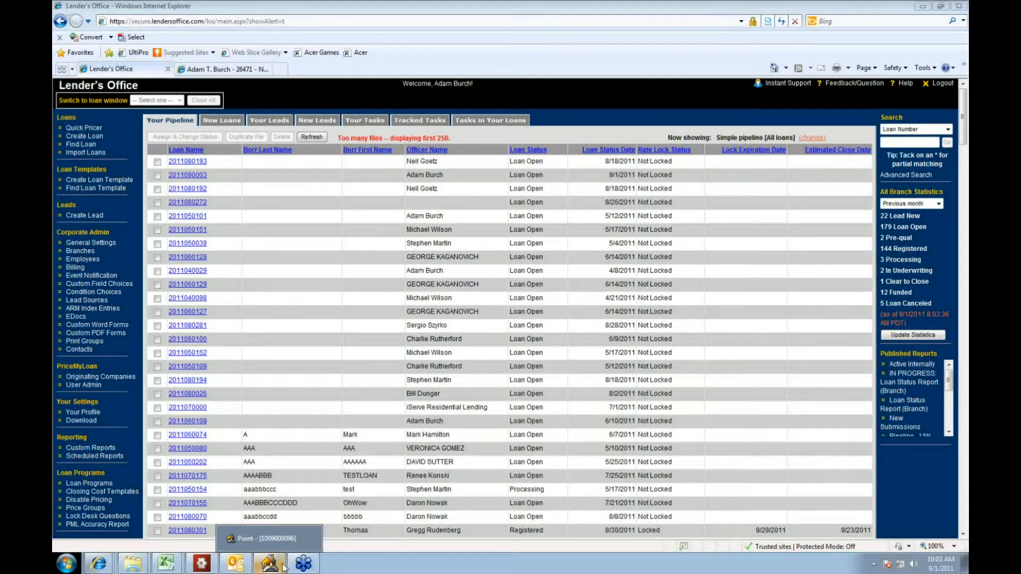
{"action": "left_click", "coordinate": [276, 566]}
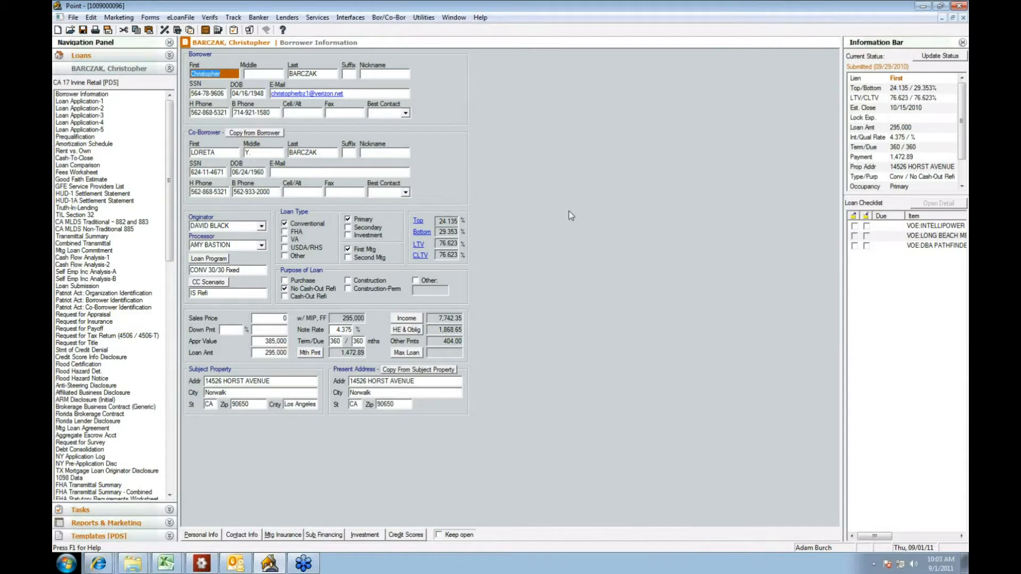
{"action": "left_click", "coordinate": [73, 18]}
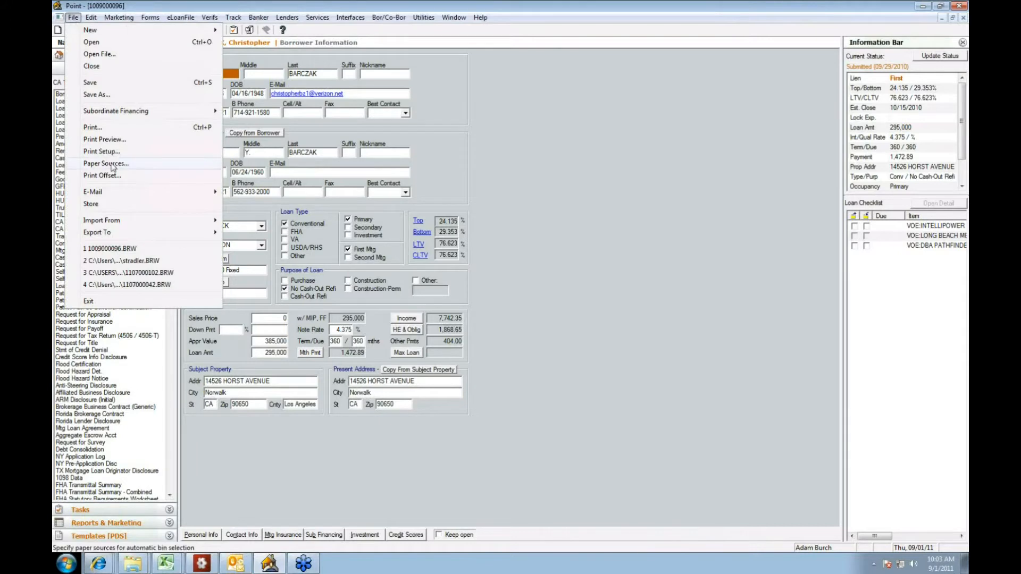
{"action": "mouse_move", "coordinate": [124, 236]}
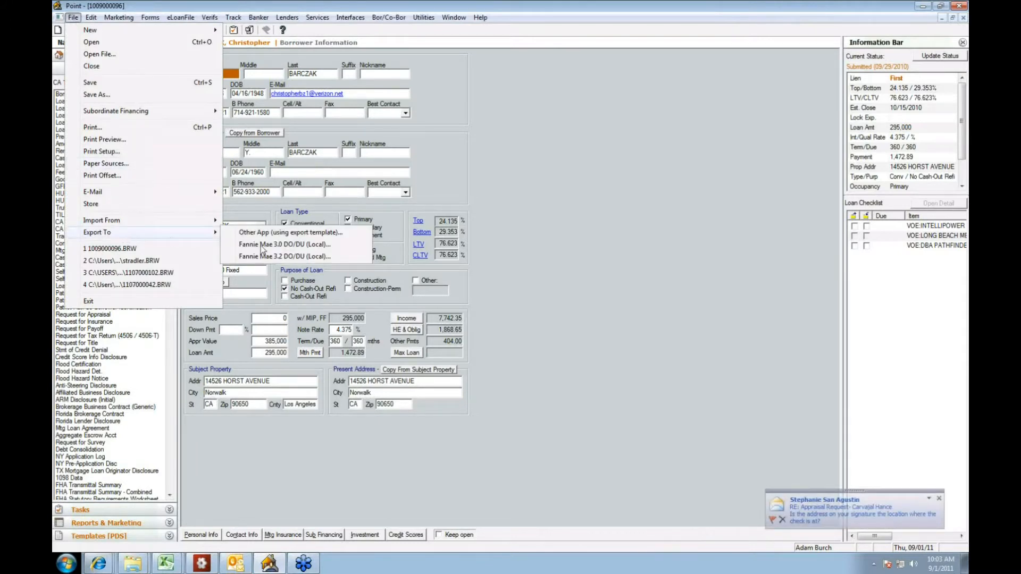
{"action": "left_click", "coordinate": [273, 257]}
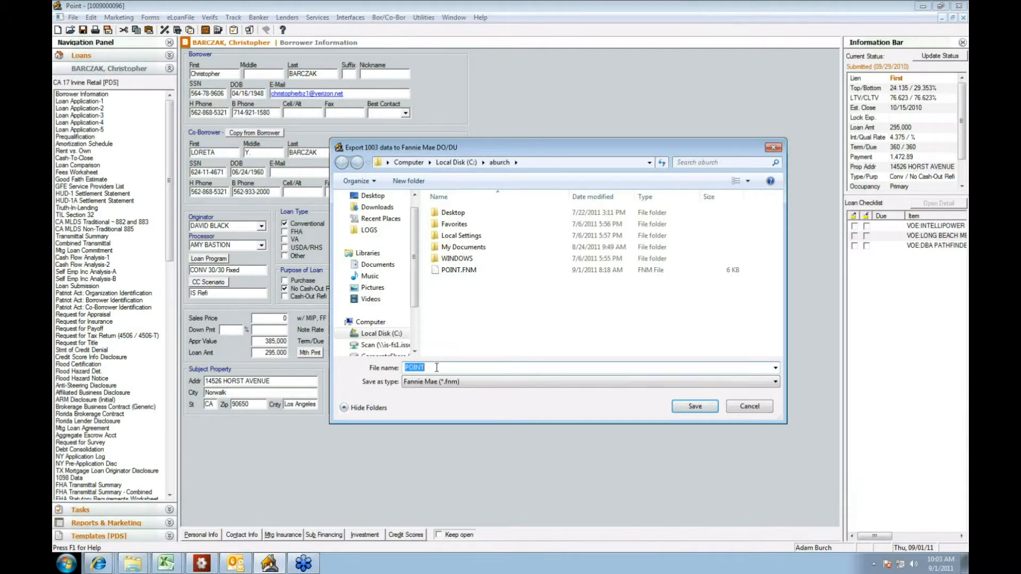
{"action": "type", "text": "barczak"}
{"action": "left_click", "coordinate": [694, 412]}
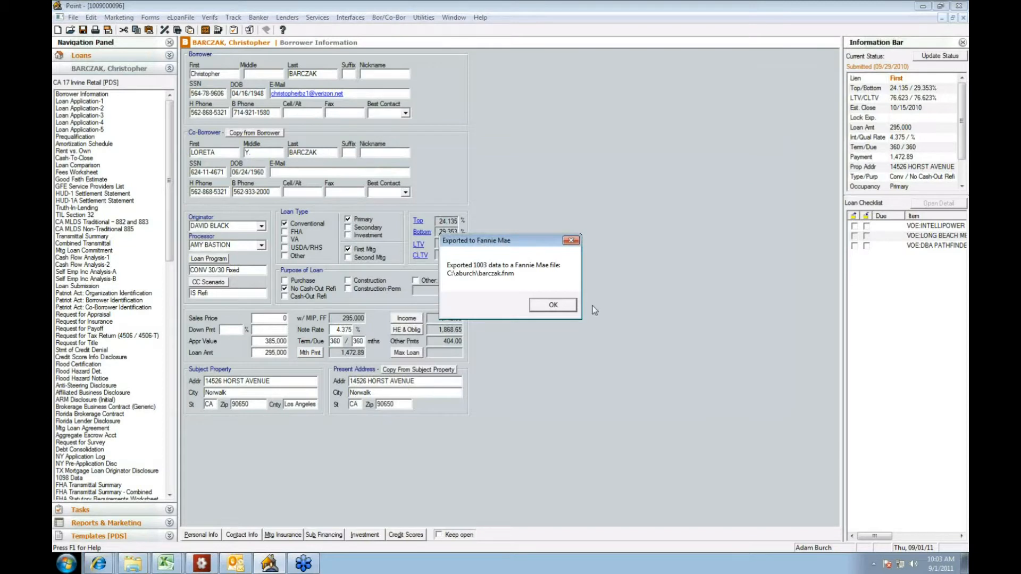
{"action": "left_click", "coordinate": [554, 306]}
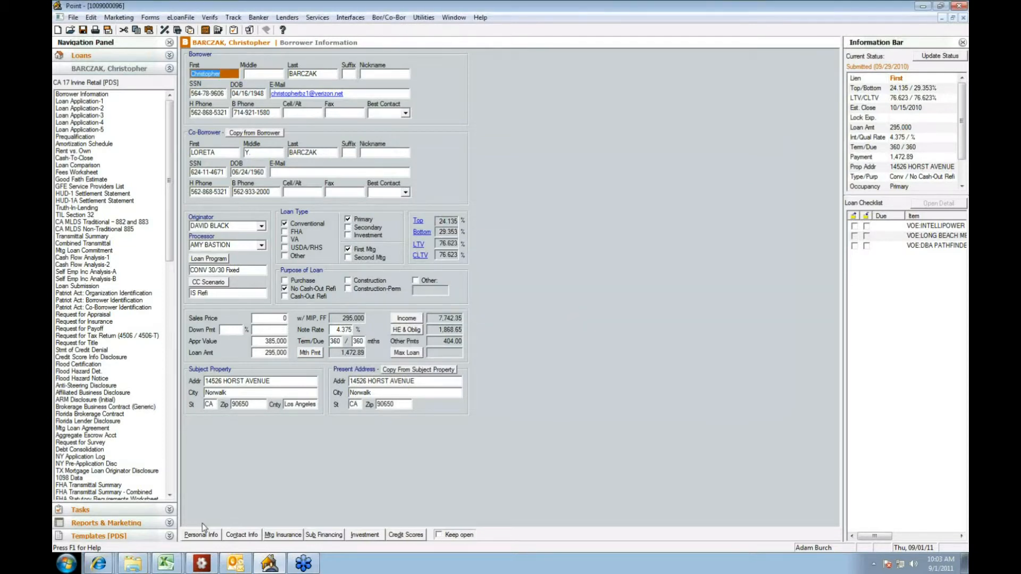
Step: Switch to Lender's Office, start a Fannie Mae loan import from the export folder on C:, and select the newly exported borrower file
{"action": "left_click", "coordinate": [99, 563]}
{"action": "left_click", "coordinate": [132, 521]}
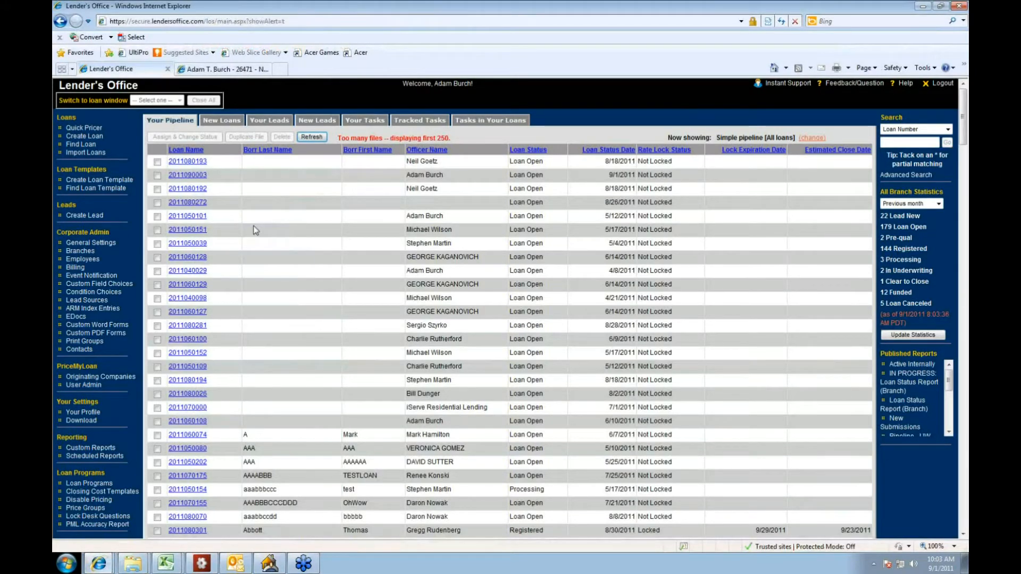
{"action": "left_click", "coordinate": [85, 153]}
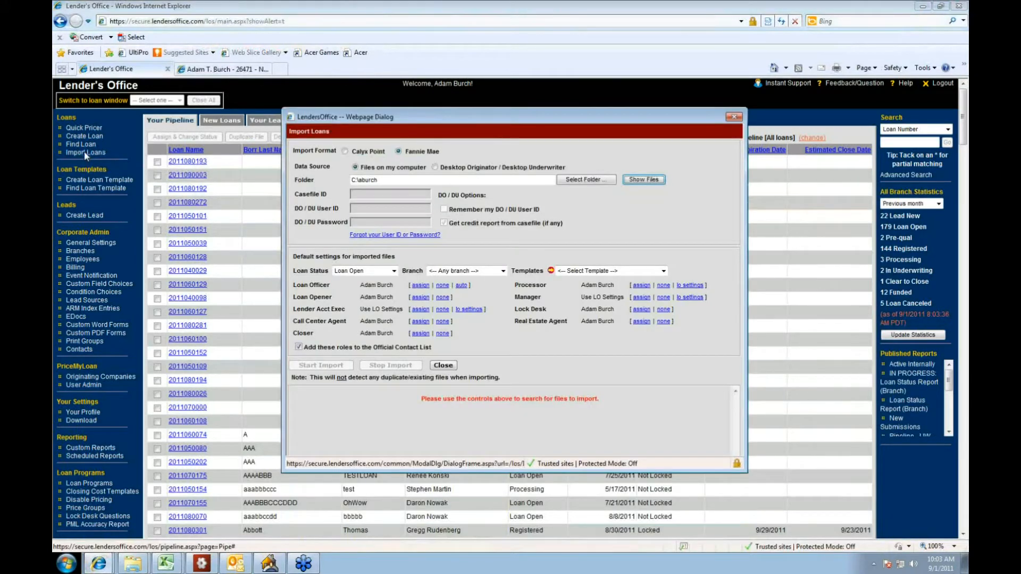
{"action": "left_click", "coordinate": [569, 181]}
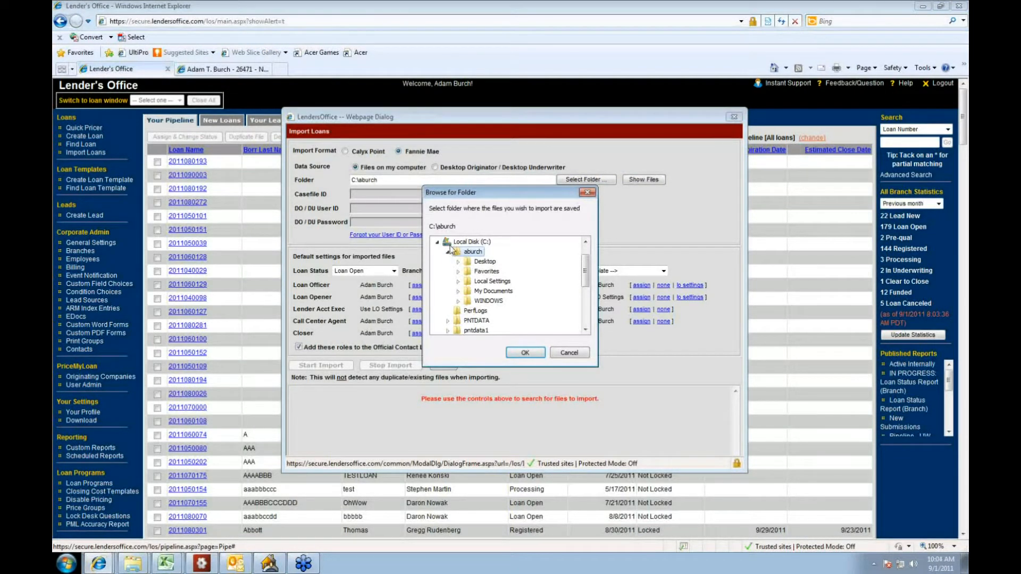
{"action": "left_click", "coordinate": [524, 353]}
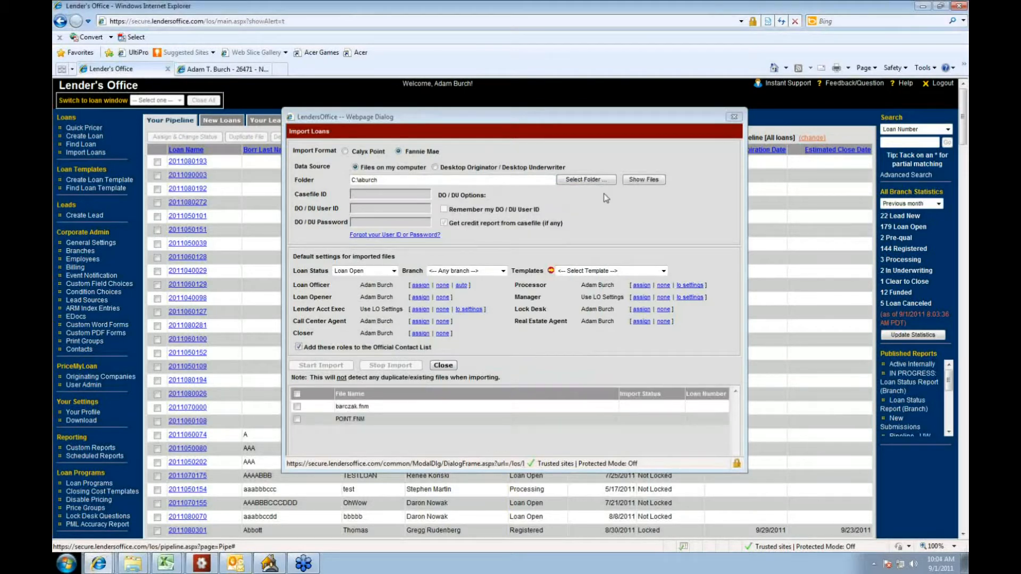
{"action": "left_click", "coordinate": [635, 181]}
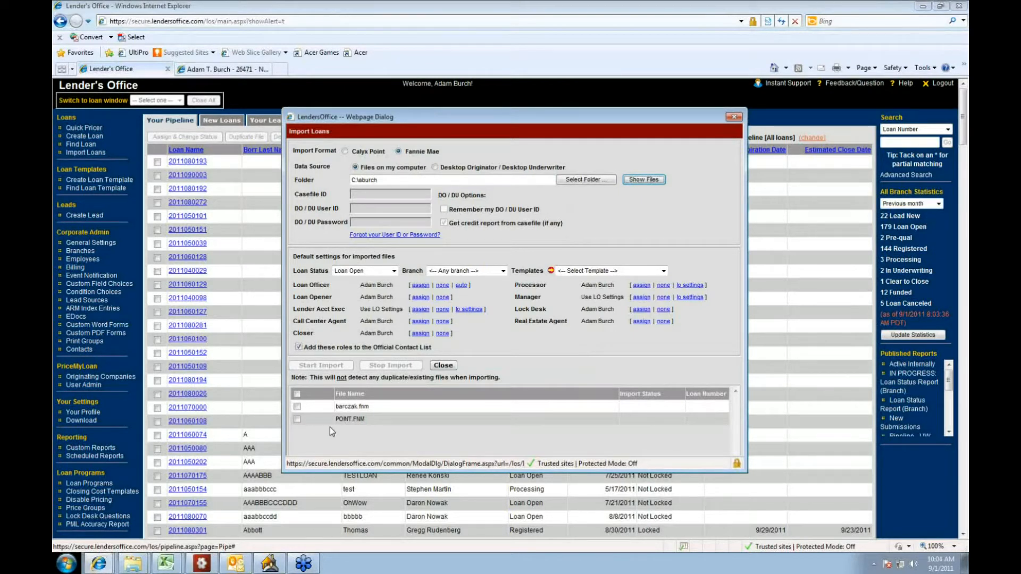
{"action": "left_click", "coordinate": [297, 406]}
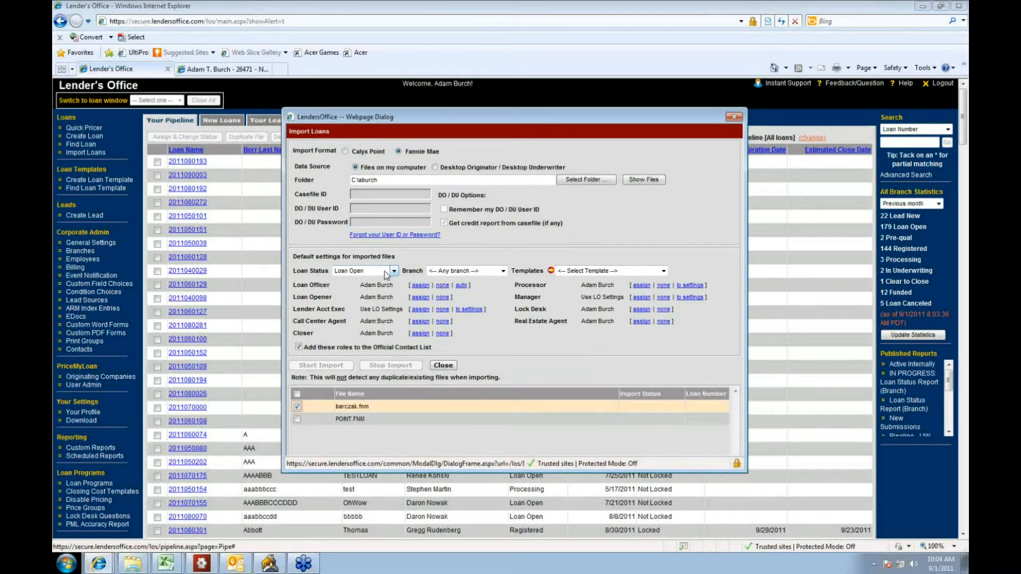
Step: Set the import's branch to San Diego and its template to CA14 - Conventional - Purchase
{"action": "left_click", "coordinate": [503, 271]}
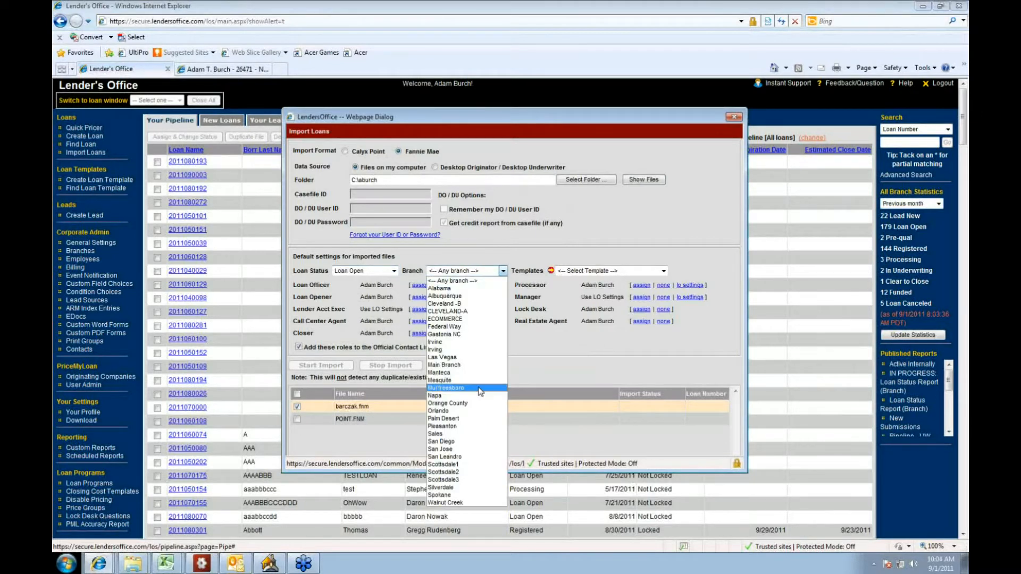
{"action": "left_click", "coordinate": [462, 442]}
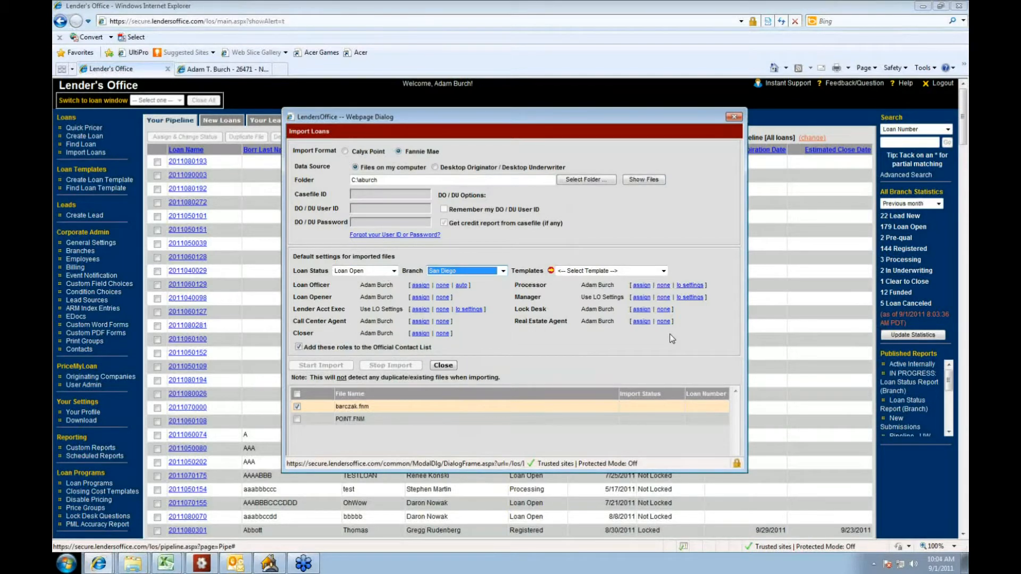
{"action": "left_click", "coordinate": [663, 272]}
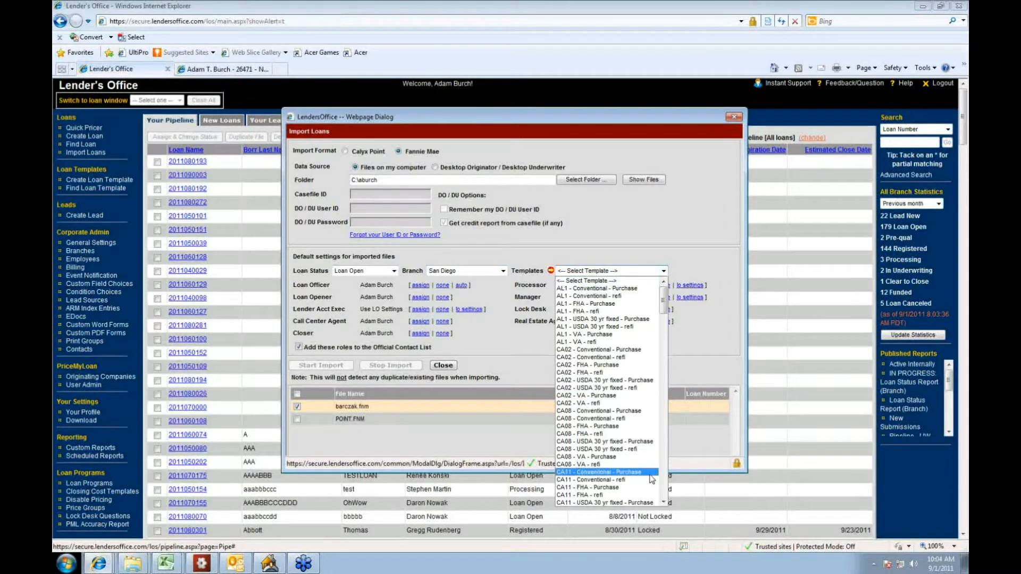
{"action": "left_click", "coordinate": [664, 483]}
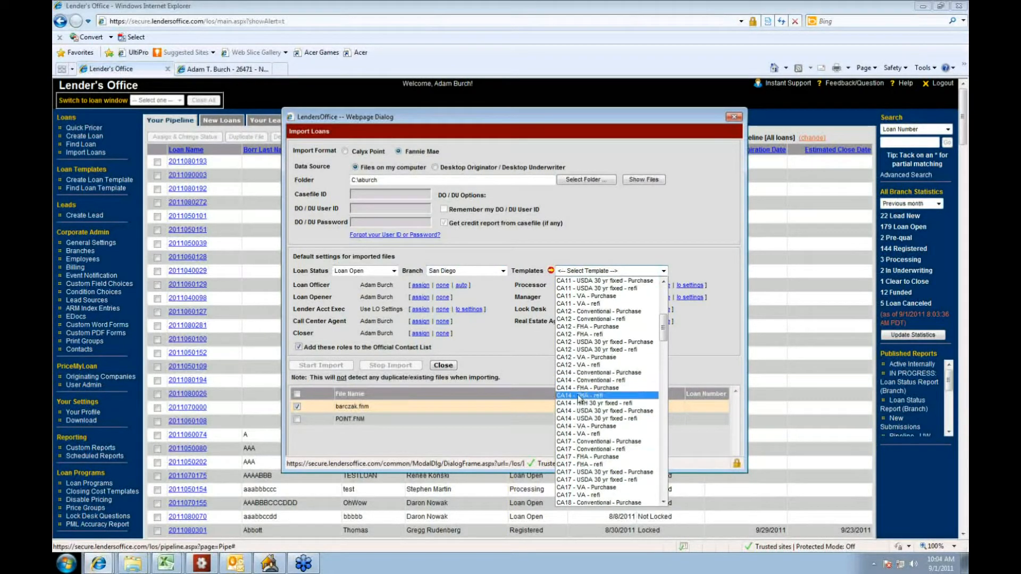
{"action": "left_click", "coordinate": [601, 373]}
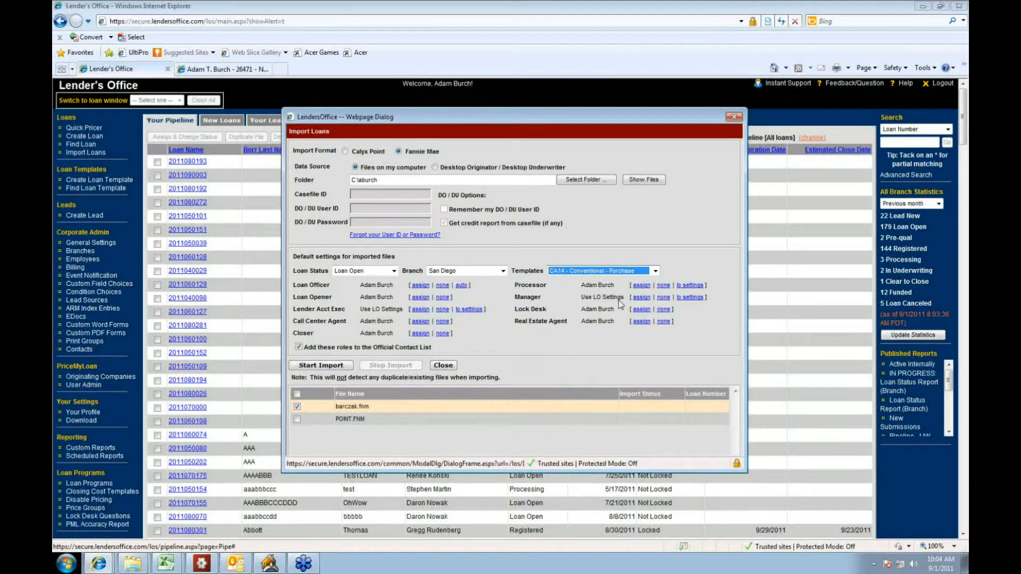
Step: Search active users by the loan officer's first name and assign the matching user without a PML user type as Loan Officer
{"action": "left_click", "coordinate": [417, 286]}
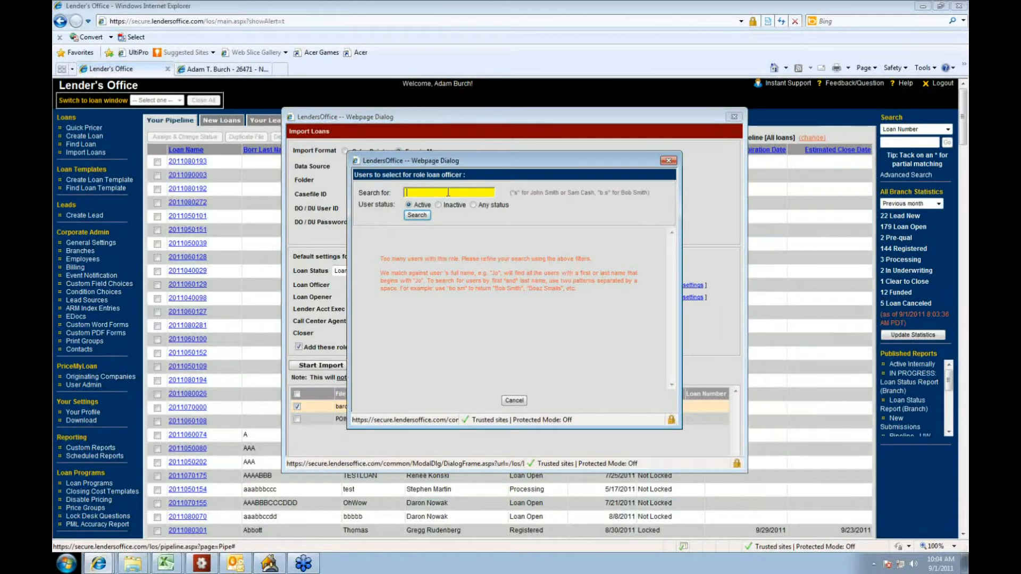
{"action": "type", "text": "adam"}
{"action": "left_click", "coordinate": [425, 217]}
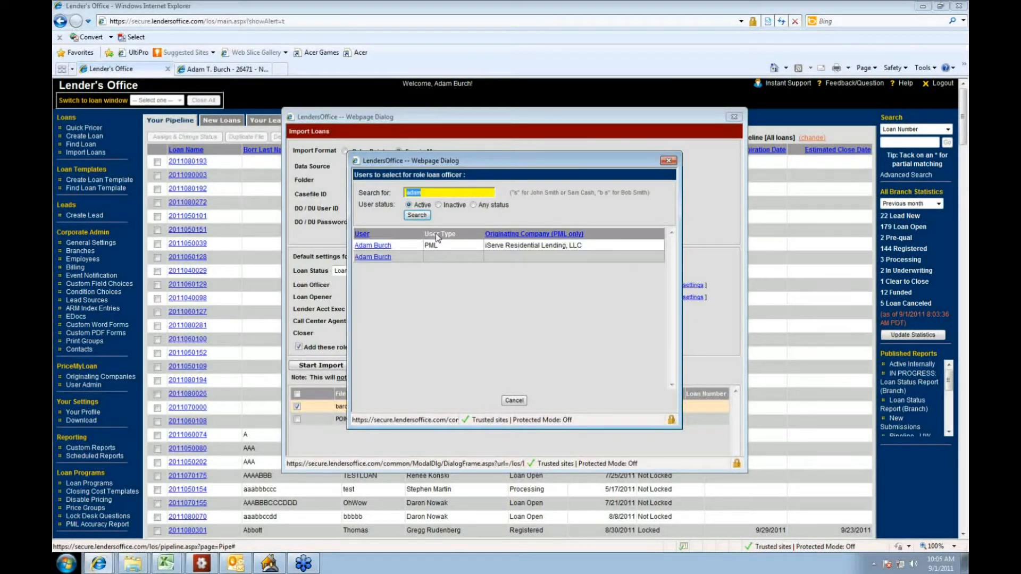
{"action": "left_click", "coordinate": [378, 257]}
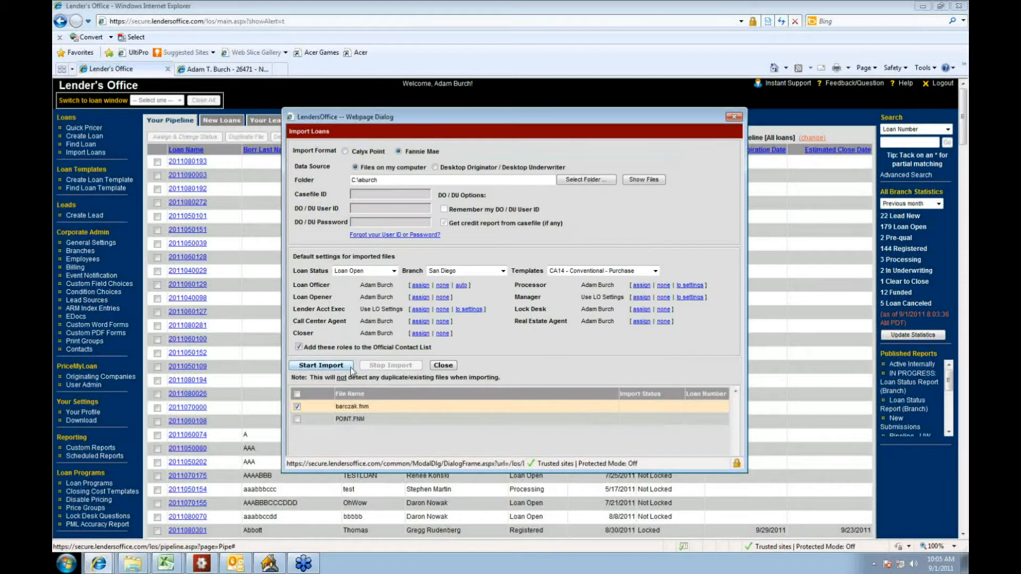
Step: Run the import of the selected borrower file and close the Import Loans dialog
{"action": "left_click", "coordinate": [330, 364]}
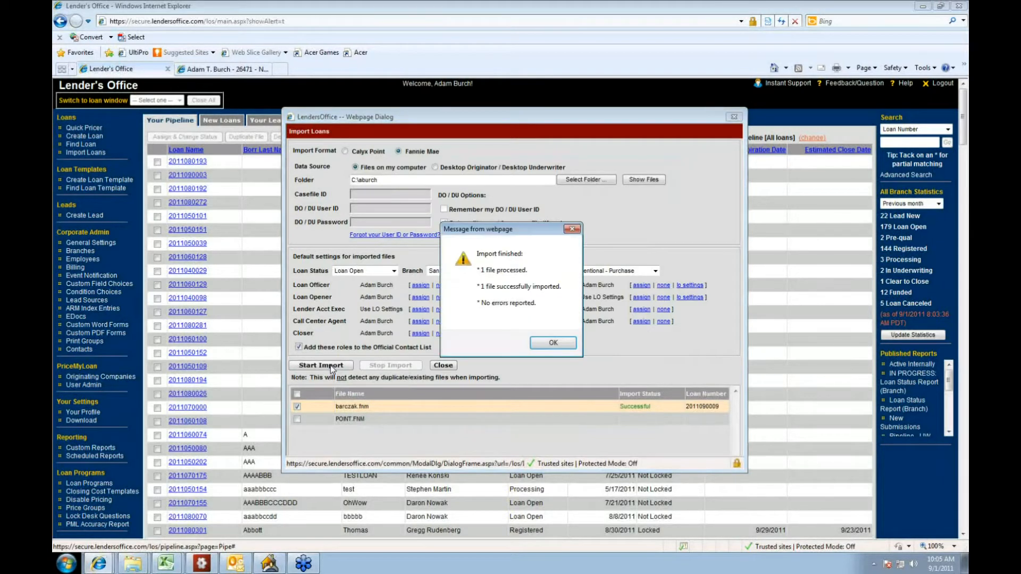
{"action": "left_click", "coordinate": [553, 343]}
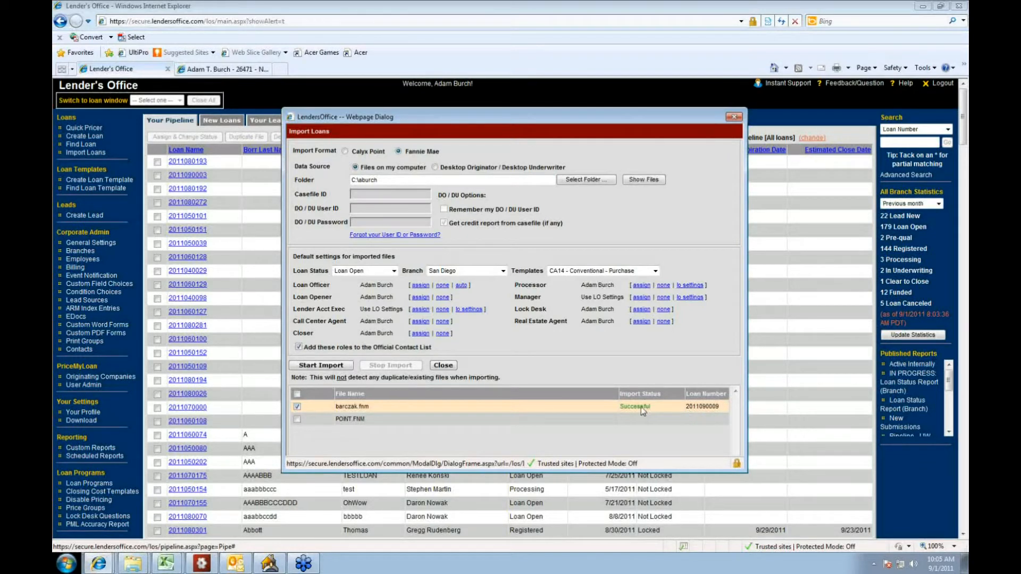
{"action": "left_click", "coordinate": [734, 117]}
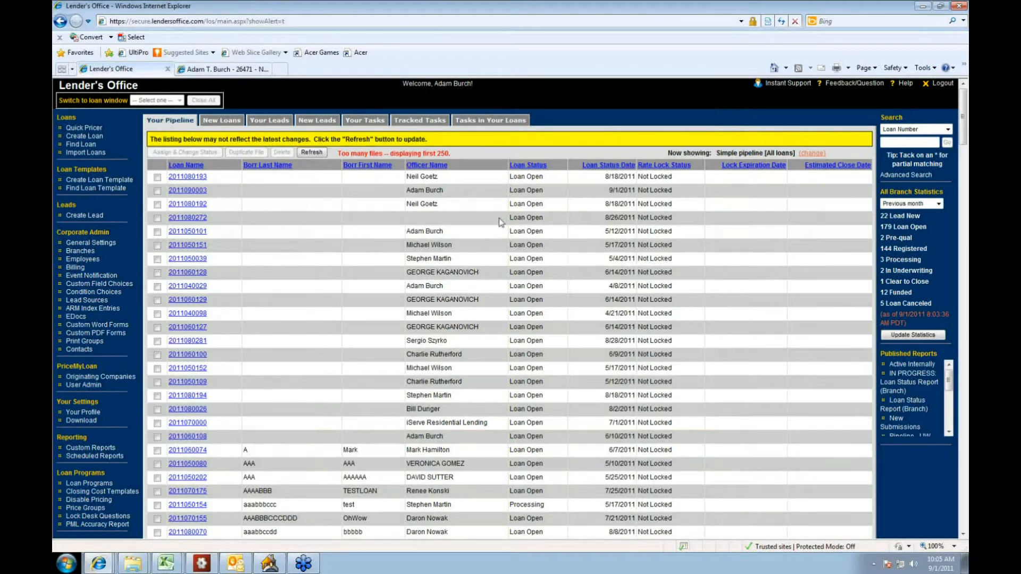
Step: Create a new loan file from the CA14 - Conventional - Purchase template
{"action": "left_click", "coordinate": [99, 137]}
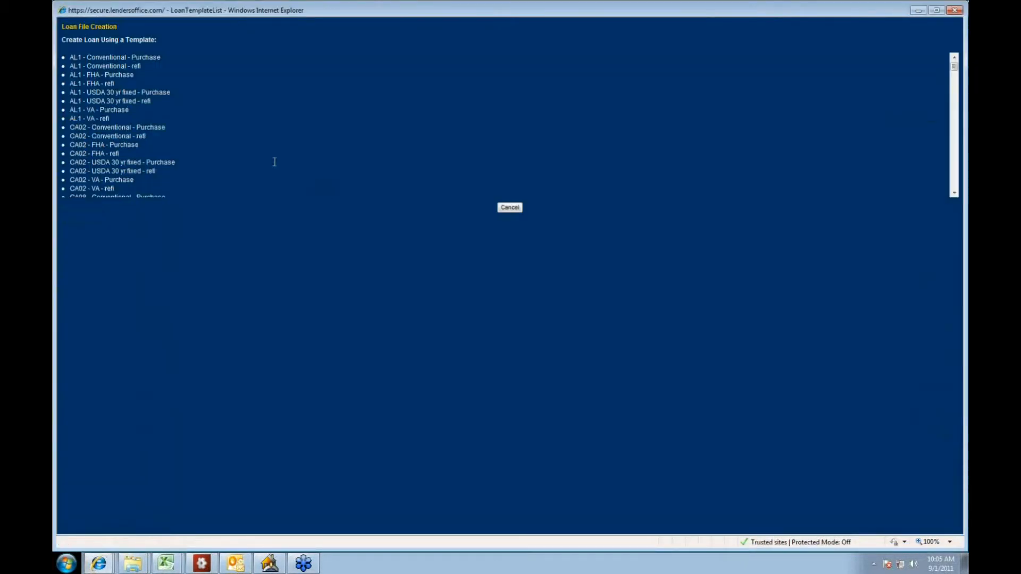
{"action": "scroll", "coordinate": [215, 108], "scroll_direction": "down", "scroll_amount": 15}
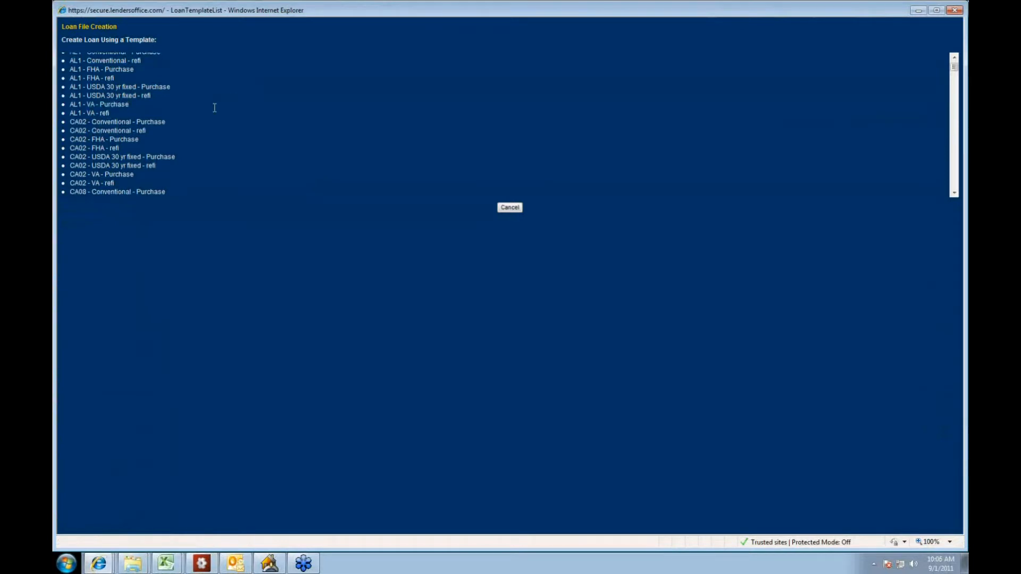
{"action": "scroll", "coordinate": [215, 108], "scroll_direction": "up", "scroll_amount": 3}
{"action": "scroll", "coordinate": [214, 108], "scroll_direction": "up", "scroll_amount": 1}
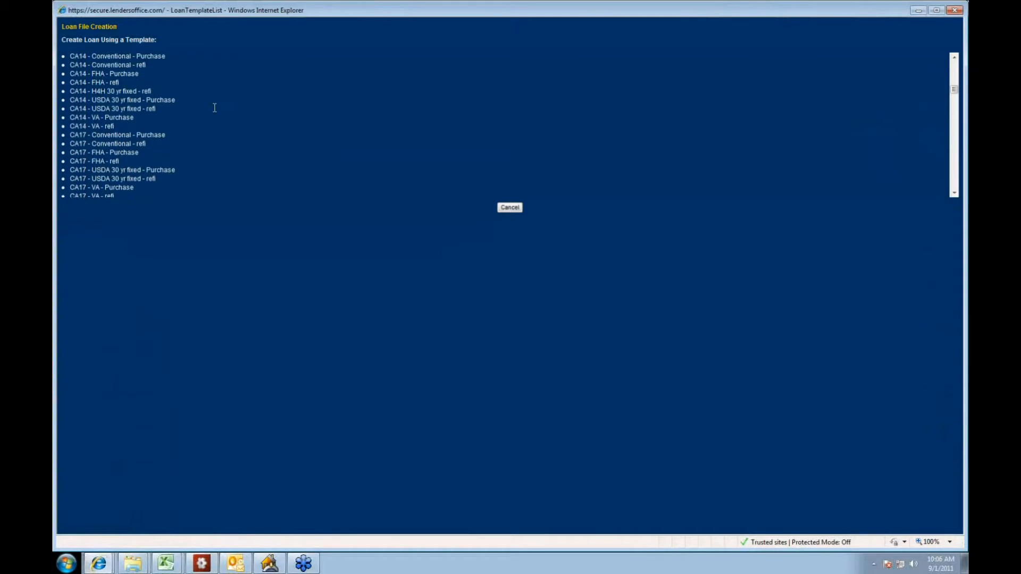
{"action": "left_click", "coordinate": [115, 57]}
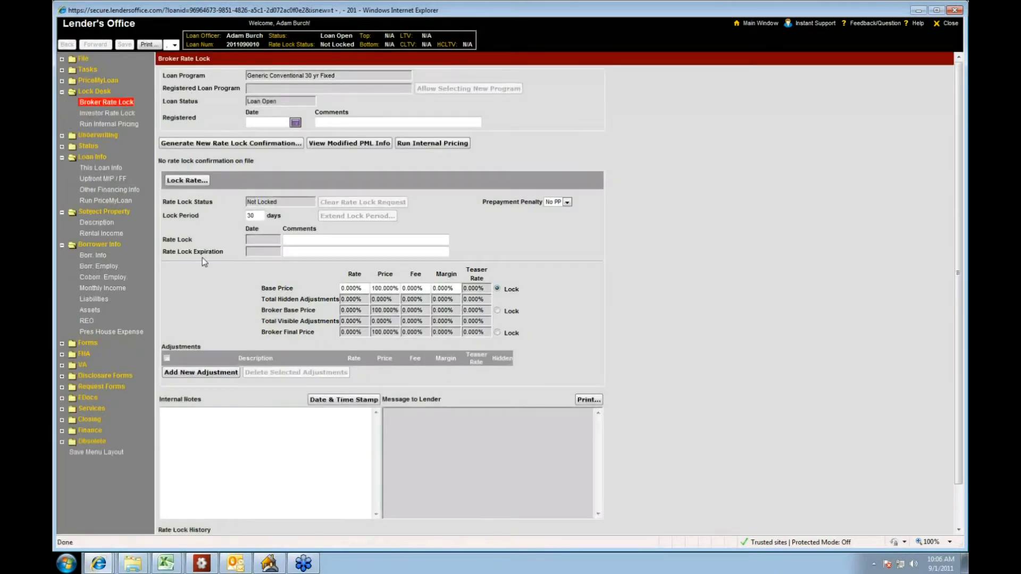
Step: Collapse the Lock Desk folder in the loan navigation tree and save the menu layout
{"action": "left_click", "coordinate": [63, 94]}
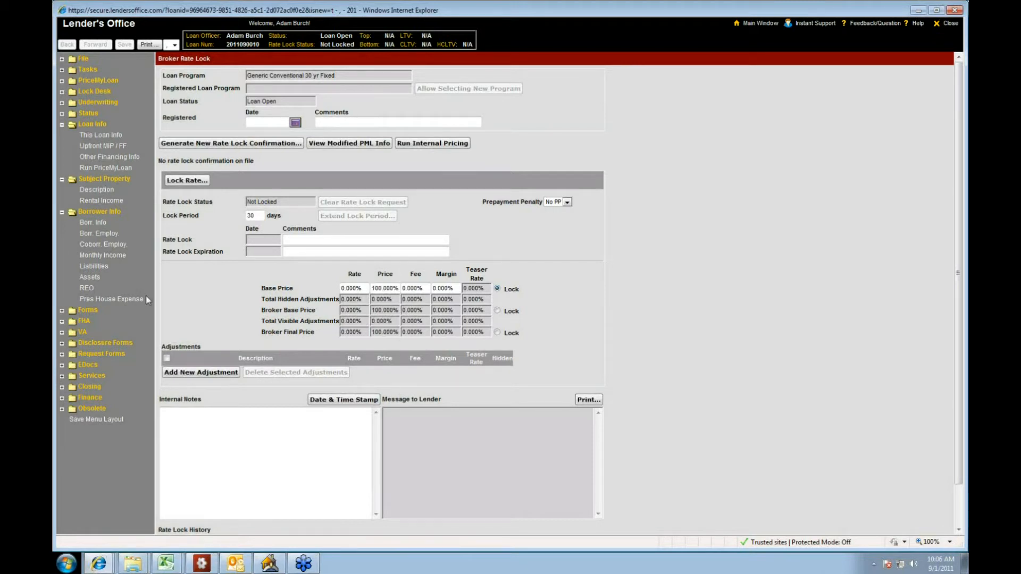
{"action": "left_click", "coordinate": [96, 421]}
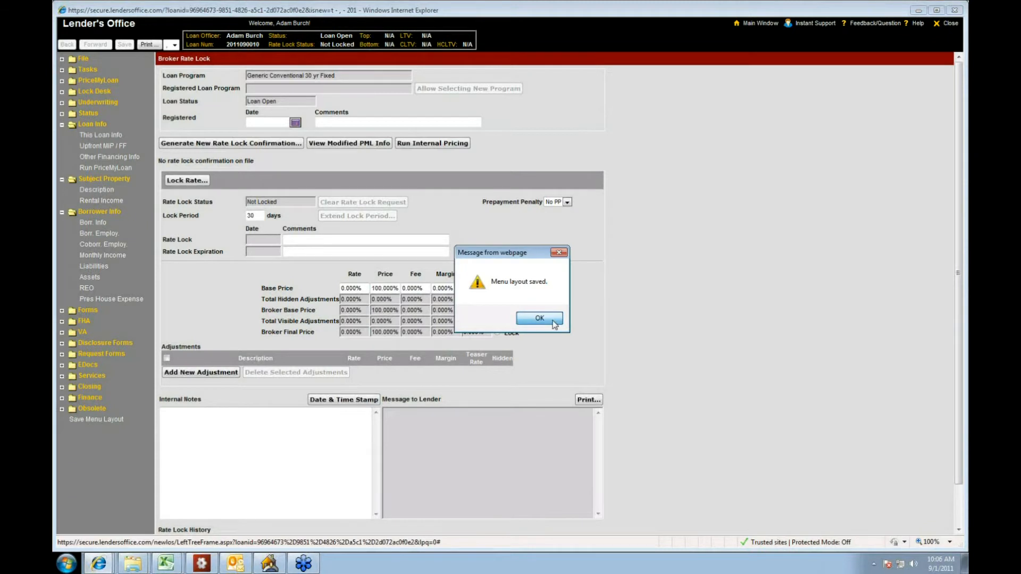
{"action": "left_click", "coordinate": [539, 319]}
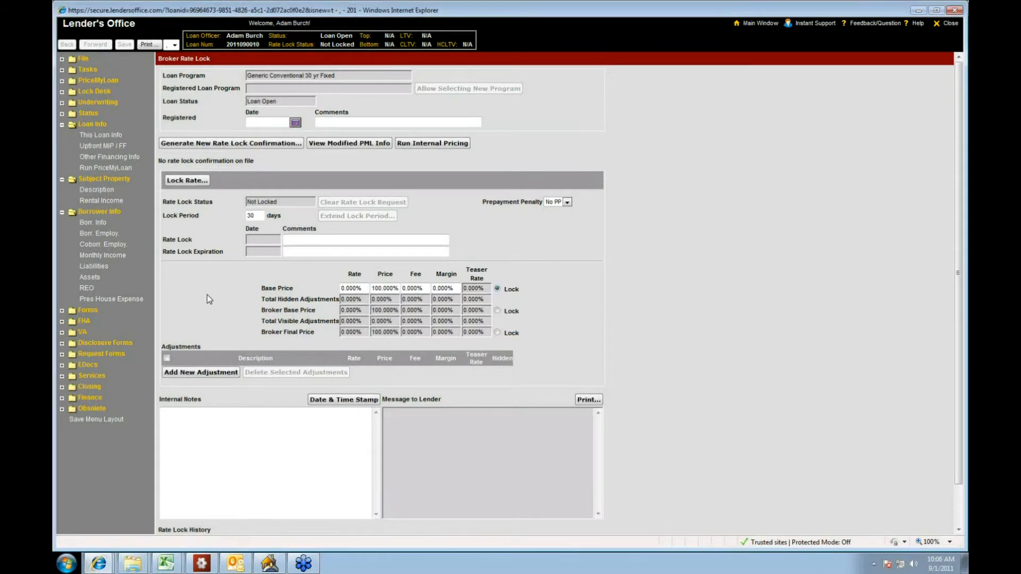
Step: In This Loan Info, set the purchase price to $350,000 and the appraised value to $375,000
{"action": "left_click", "coordinate": [112, 137]}
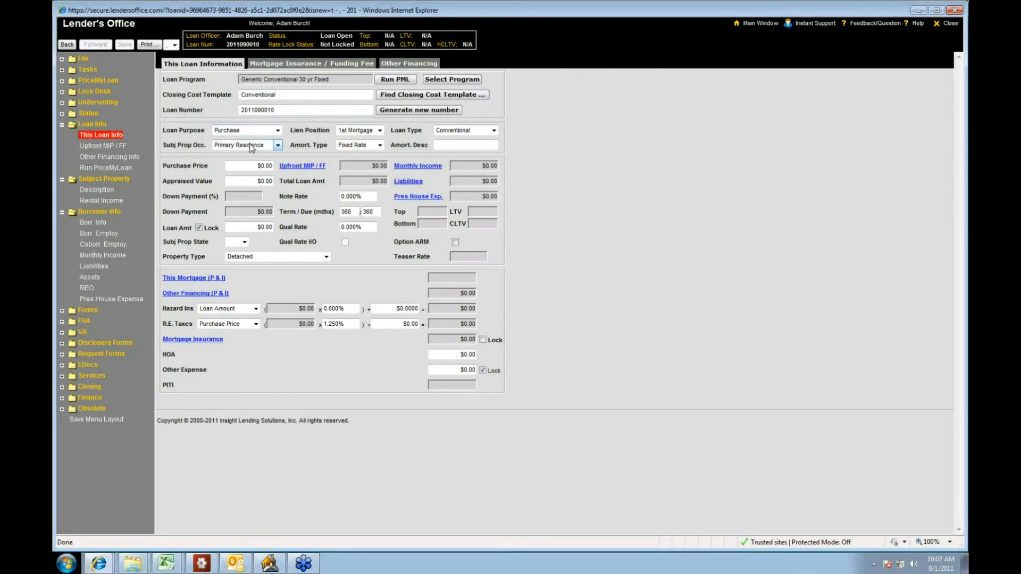
{"action": "left_click", "coordinate": [252, 165]}
{"action": "key", "text": "BackSpace"}
{"action": "type", "text": "35"}
{"action": "key", "text": "BackSpace"}
{"action": "key", "text": "BackSpace"}
{"action": "key", "text": "BackSpace"}
{"action": "key", "text": "BackSpace"}
{"action": "key", "text": "BackSpace"}
{"action": "key", "text": "BackSpace"}
{"action": "key", "text": "BackSpace"}
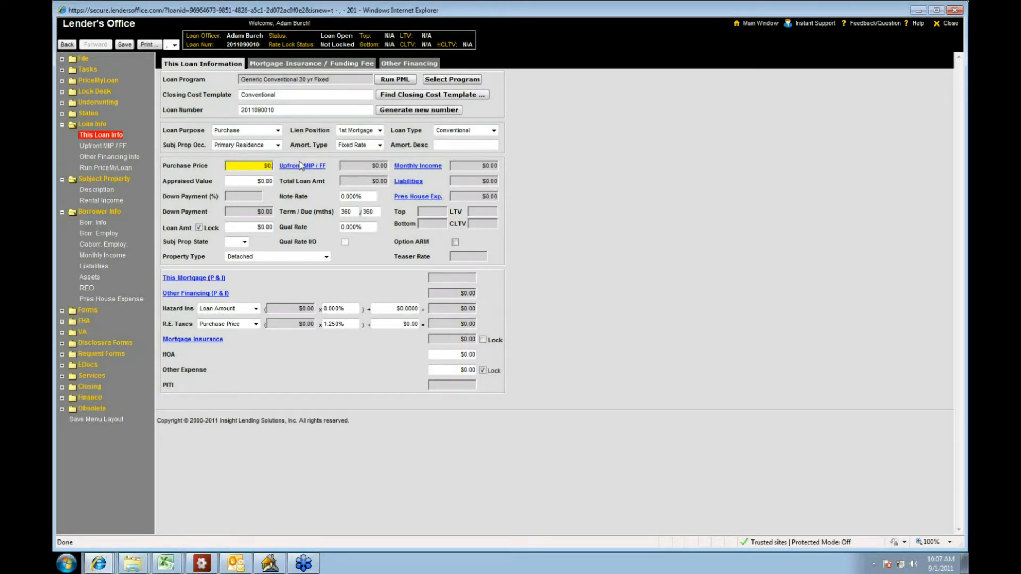
{"action": "type", "text": "350000"}
{"action": "key", "text": "Tab"}
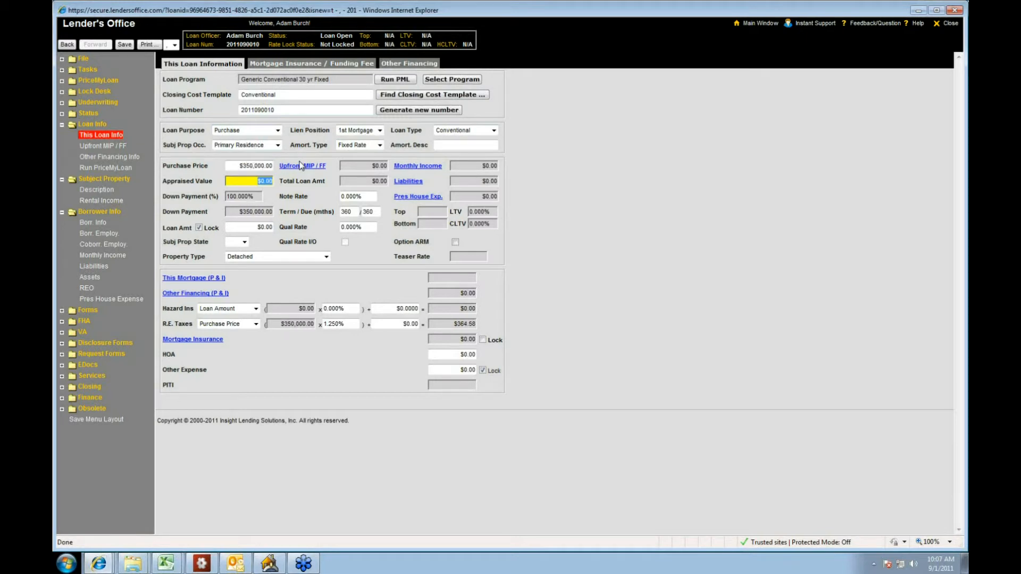
{"action": "type", "text": "375000"}
{"action": "key", "text": "Tab"}
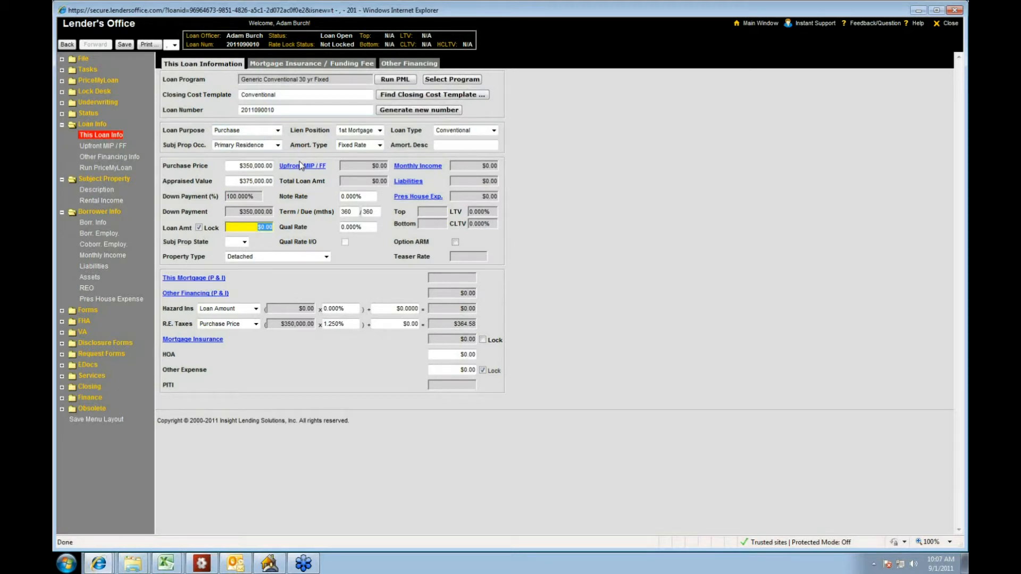
Step: Set the loan amount to $280,000 and the subject property state to IN
{"action": "type", "text": "280000"}
{"action": "key", "text": "Tab"}
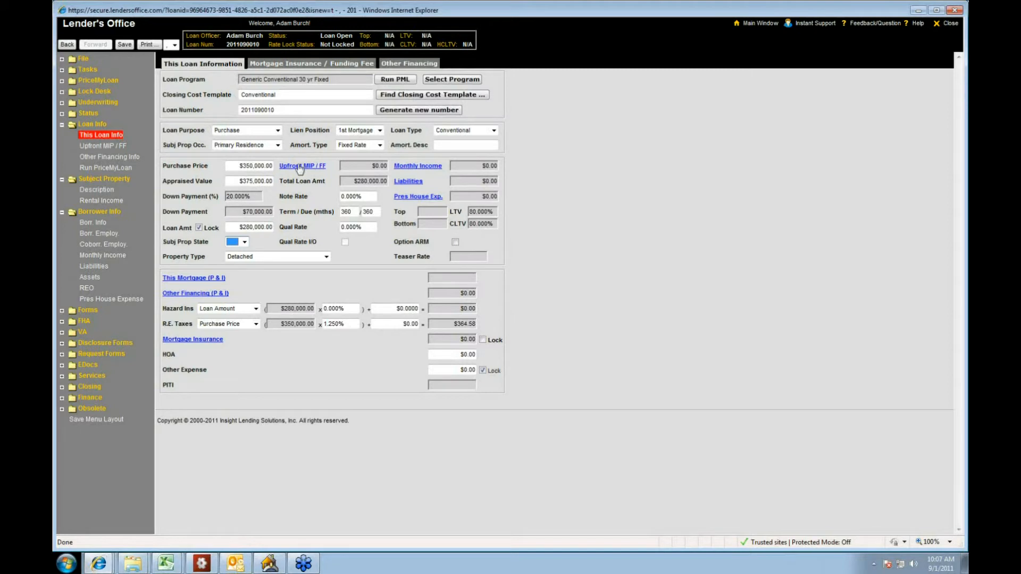
{"action": "left_click", "coordinate": [244, 242]}
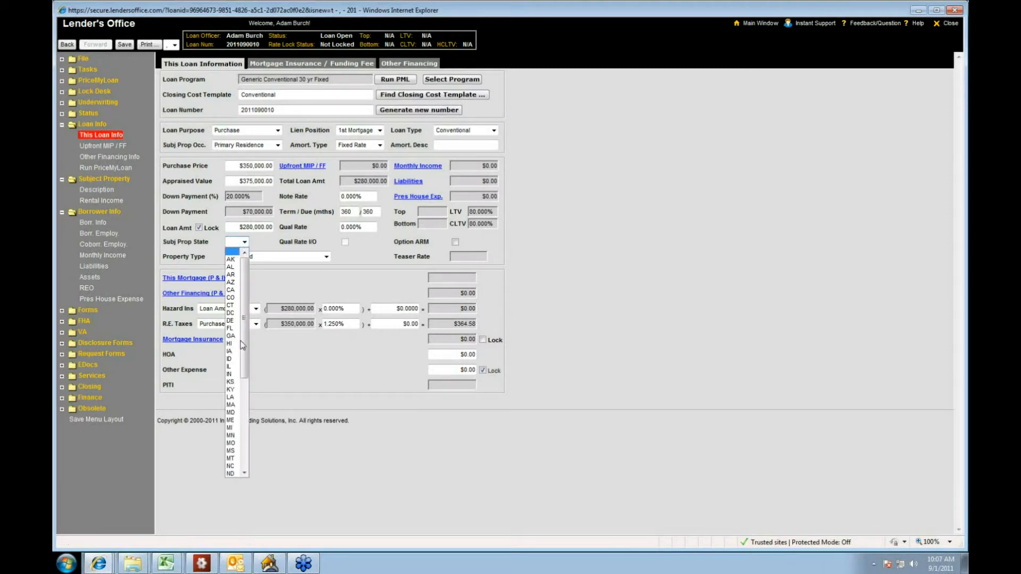
{"action": "left_click", "coordinate": [232, 374]}
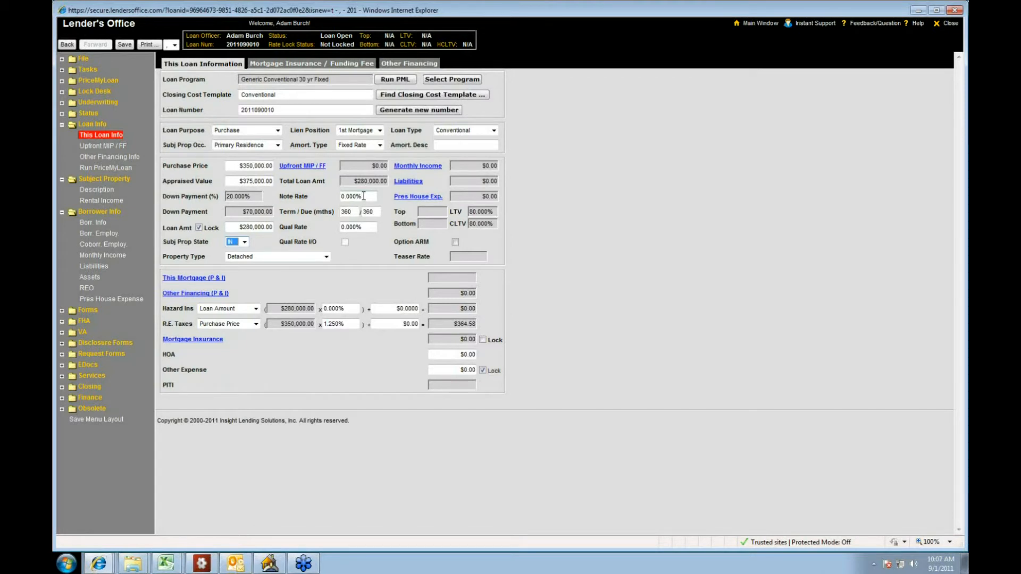
Step: Set both the note rate and the qualifying rate to 5.000%
{"action": "left_click", "coordinate": [343, 197]}
{"action": "type", "text": "5"}
{"action": "key", "text": "Tab"}
{"action": "key", "text": "Tab"}
{"action": "key", "text": "Tab"}
{"action": "type", "text": "5"}
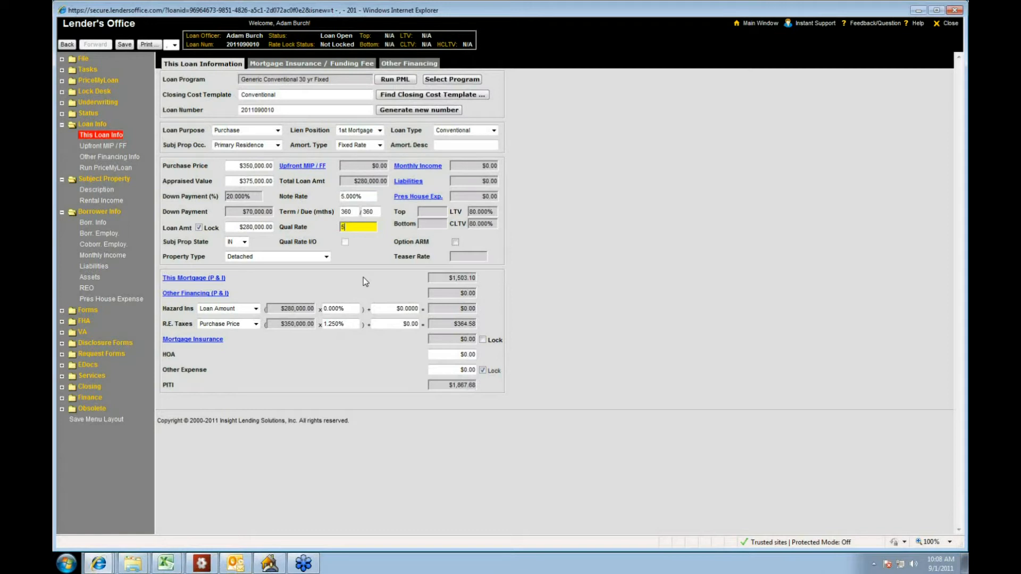
{"action": "key", "text": "Tab"}
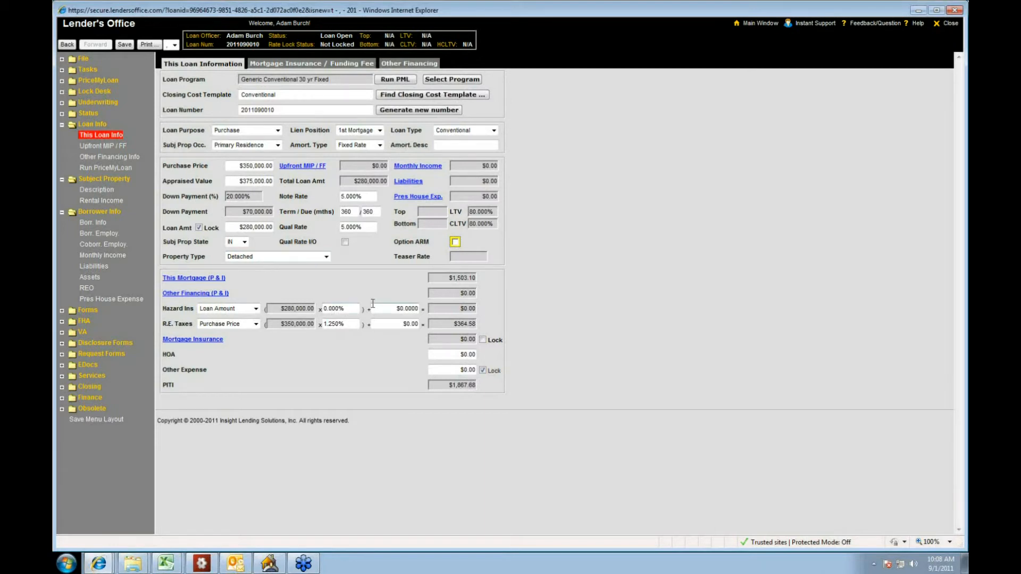
Step: Set the fixed dollar portion of the hazard insurance to $40
{"action": "left_click", "coordinate": [404, 309]}
{"action": "type", "text": "40"}
{"action": "key", "text": "Tab"}
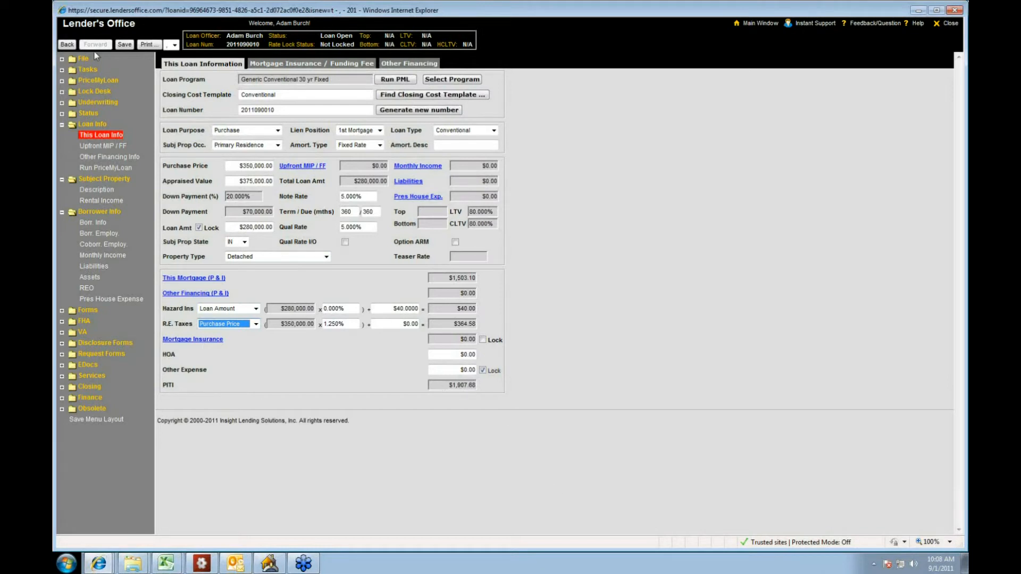
Step: Save the loan information changes and look over the Upfront MIP / FF and Other Financing Info pages
{"action": "left_click", "coordinate": [103, 147]}
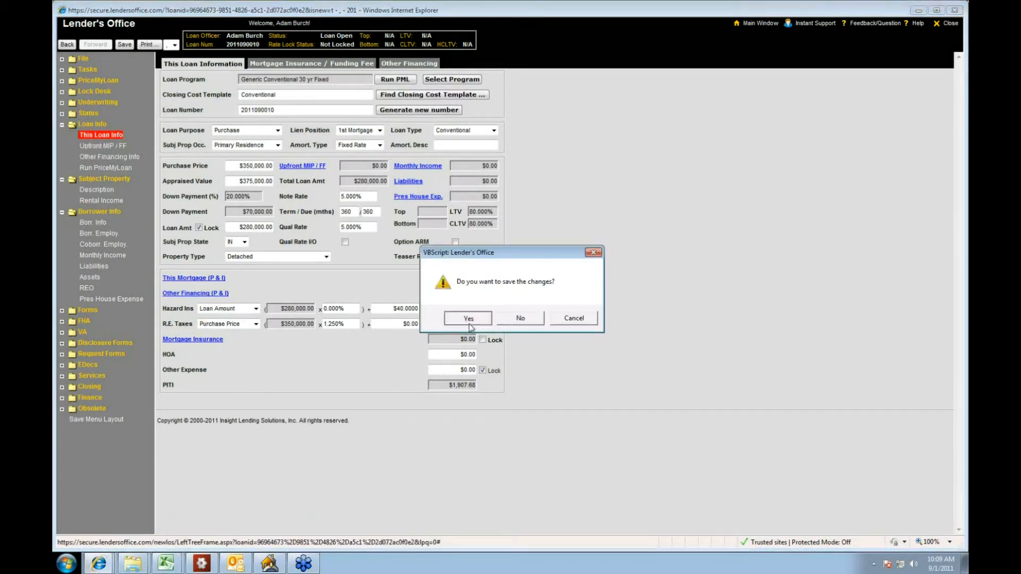
{"action": "left_click", "coordinate": [468, 319]}
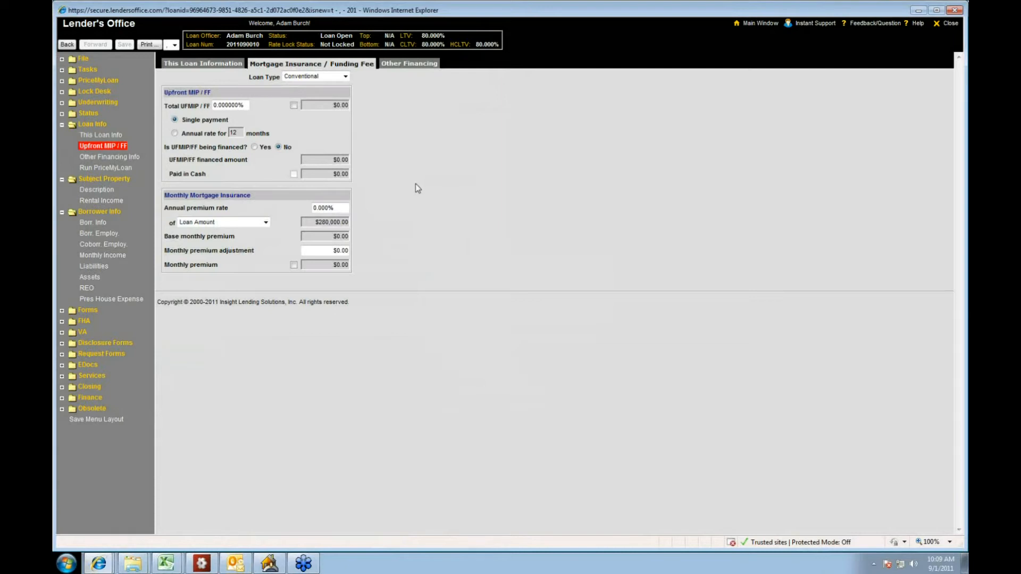
{"action": "left_click", "coordinate": [105, 158]}
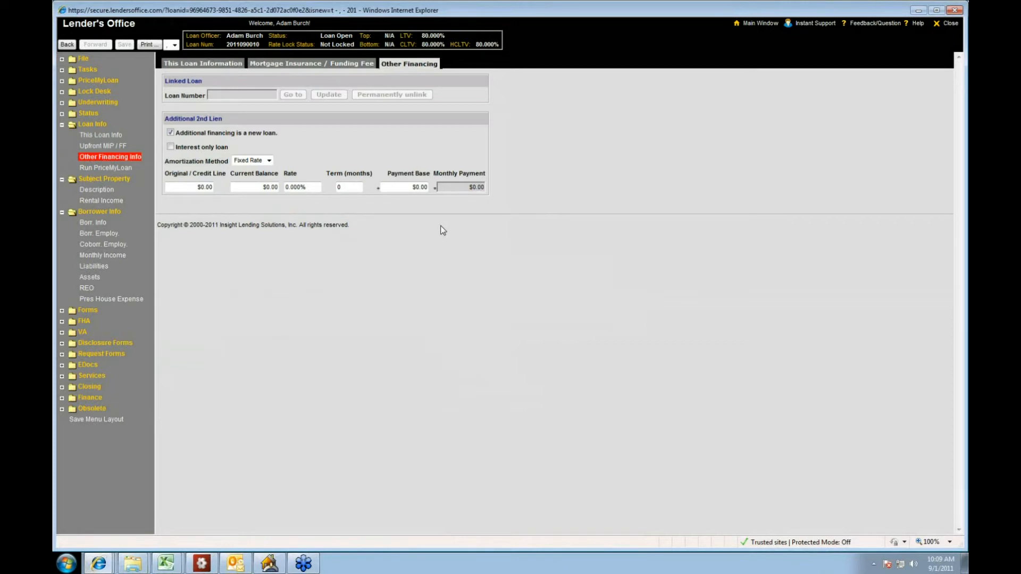
Step: In the subject property description, enter the property's street address and ZIP code
{"action": "left_click", "coordinate": [101, 191]}
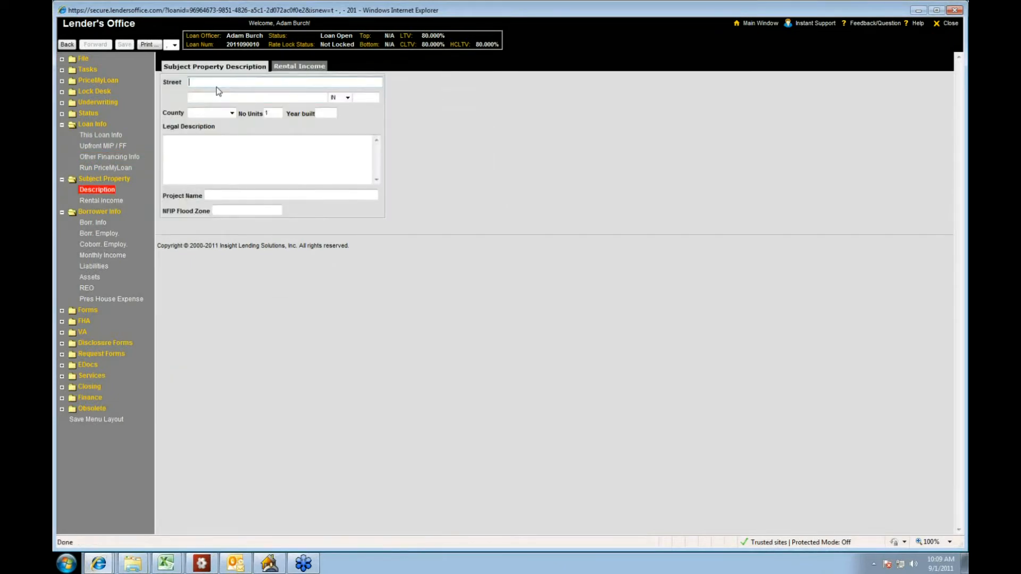
{"action": "key", "text": "Tab"}
{"action": "key", "text": "Tab"}
{"action": "key", "text": "Tab"}
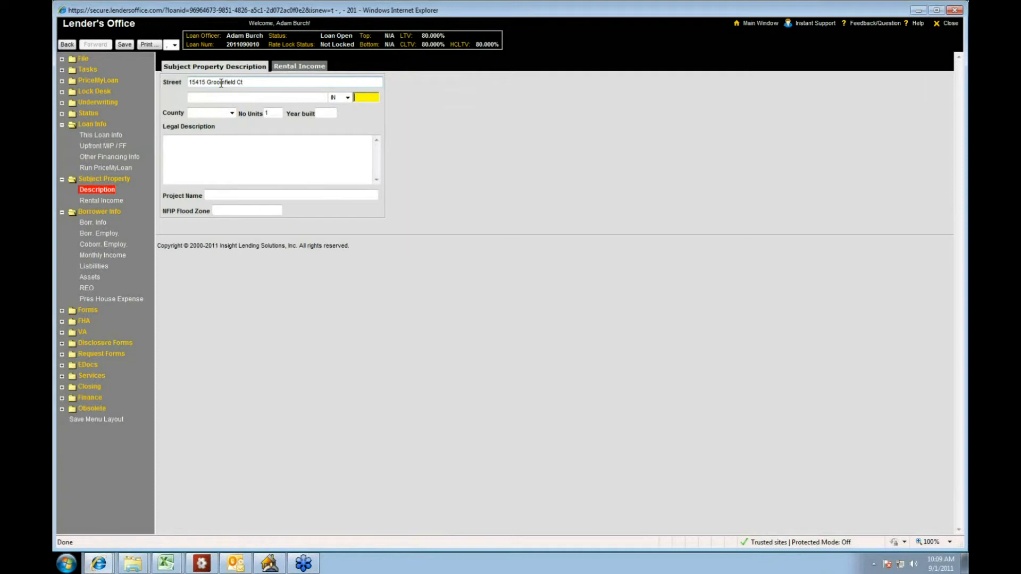
{"action": "type", "text": "46074"}
{"action": "key", "text": "Tab"}
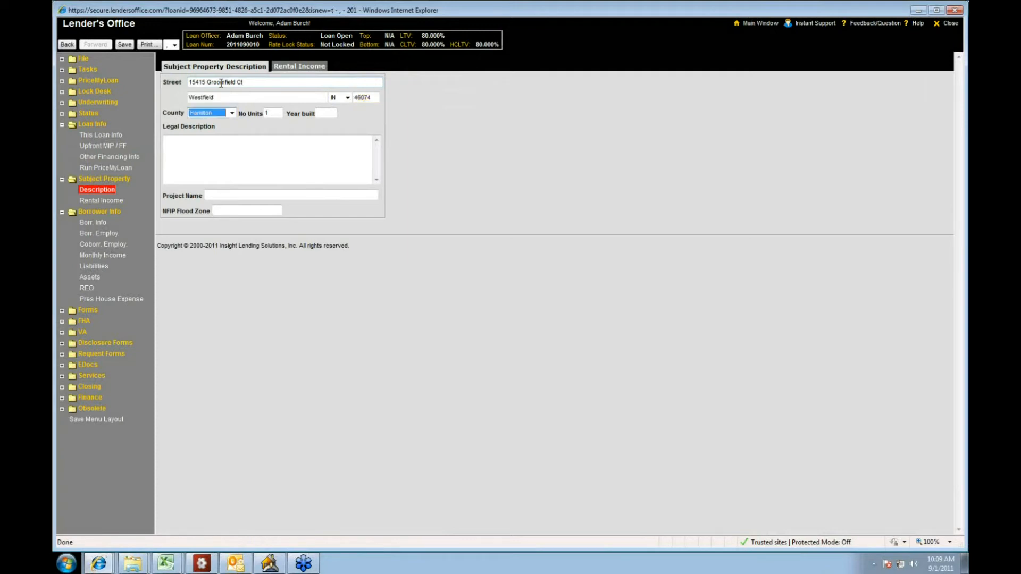
Step: Set the property's year built to 1980 and its legal description to "it's a house", saving the changes on the way to Rental Income
{"action": "key", "text": "Tab"}
{"action": "key", "text": "Tab"}
{"action": "type", "text": "19"}
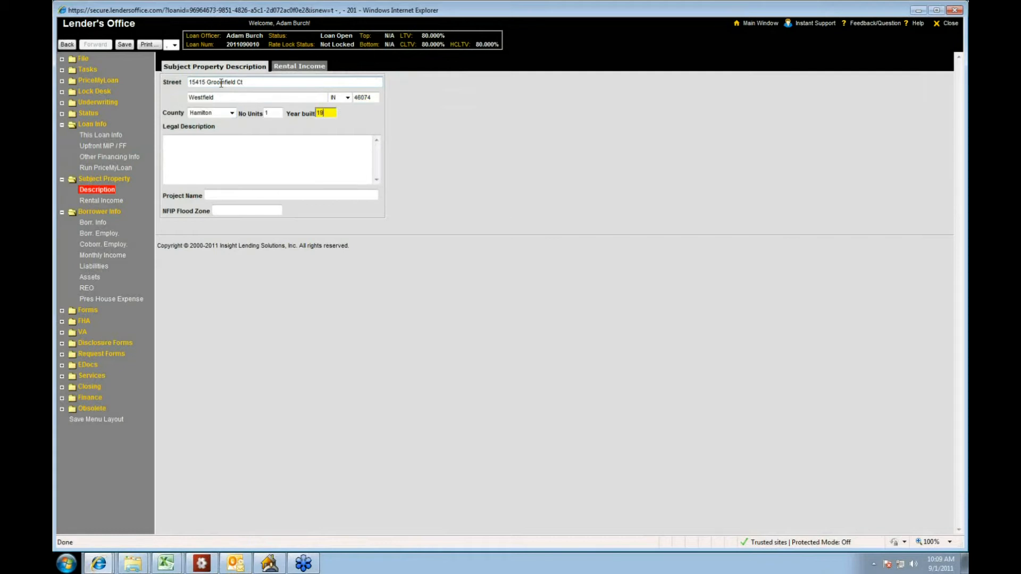
{"action": "type", "text": "80"}
{"action": "key", "text": "Tab"}
{"action": "type", "text": "it's a hob"}
{"action": "type", "text": "se"}
{"action": "key", "text": "Tab"}
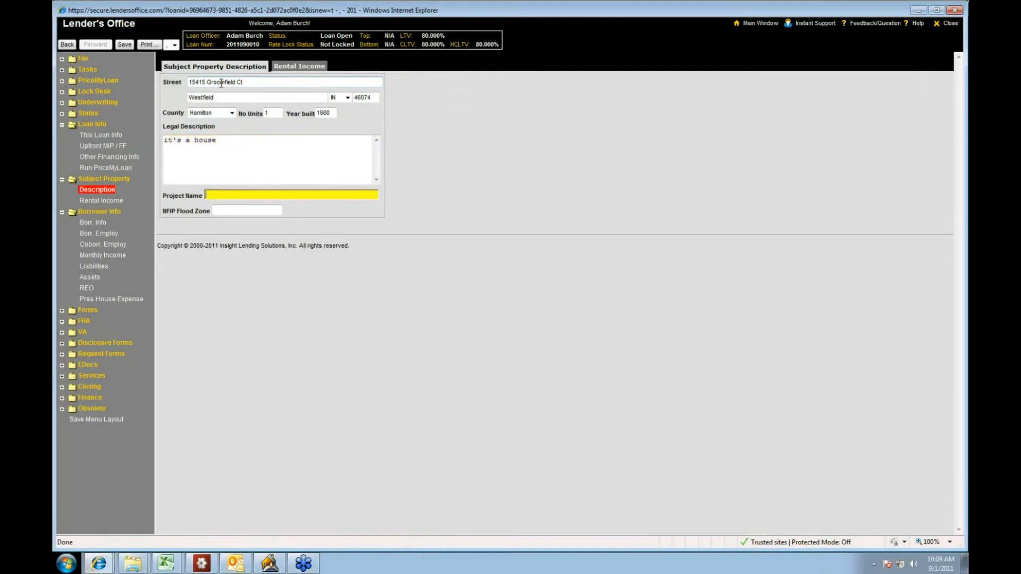
{"action": "key", "text": "Tab"}
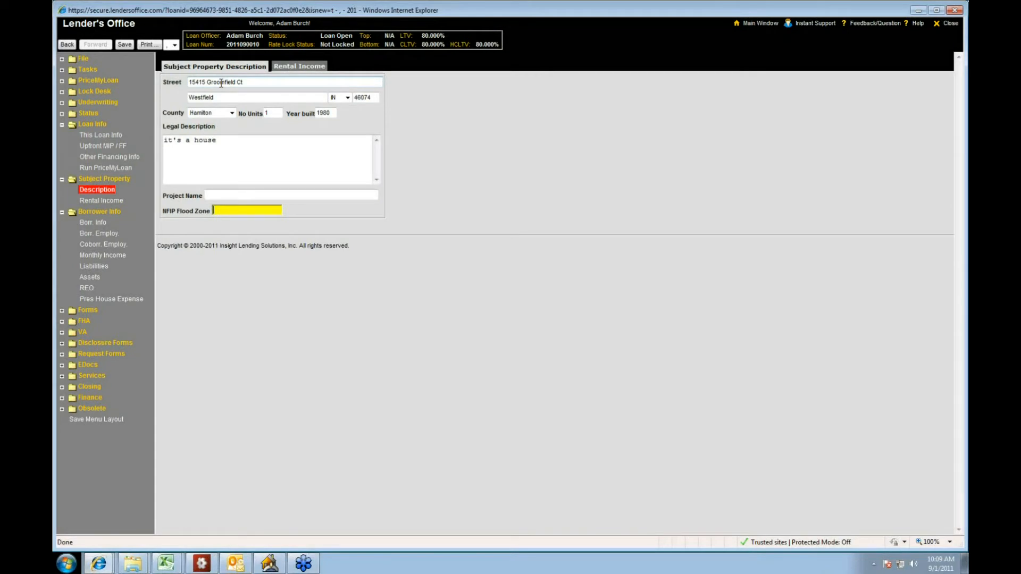
{"action": "left_click", "coordinate": [120, 203]}
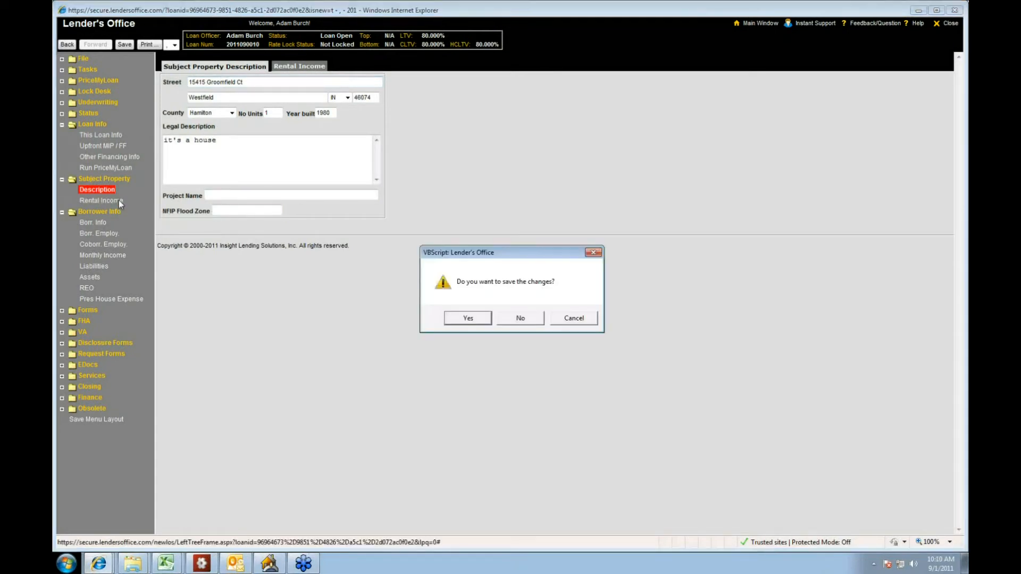
{"action": "left_click", "coordinate": [468, 318]}
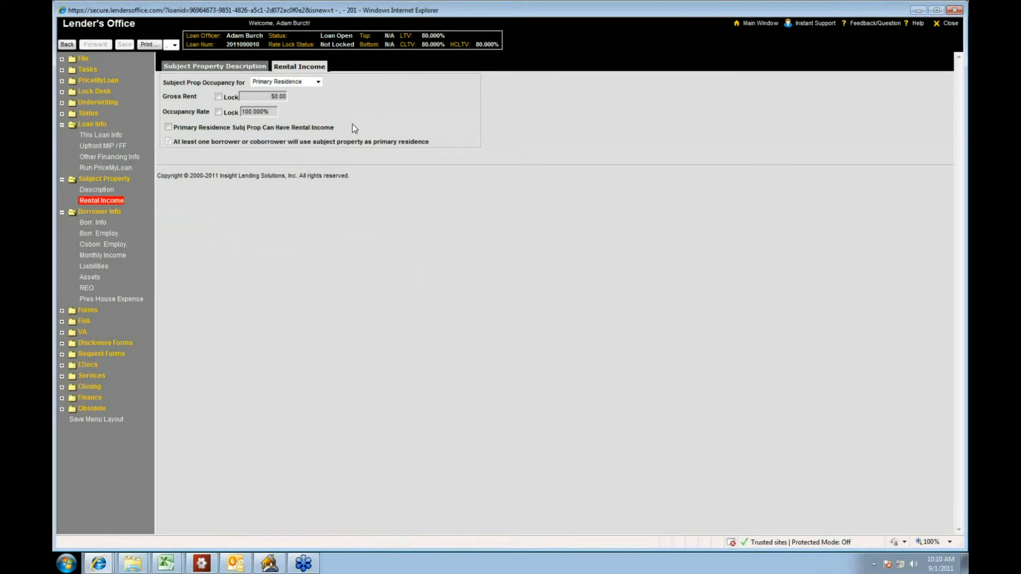
Step: In Borr. Info, enter the borrower's first, middle and last name
{"action": "left_click", "coordinate": [94, 223]}
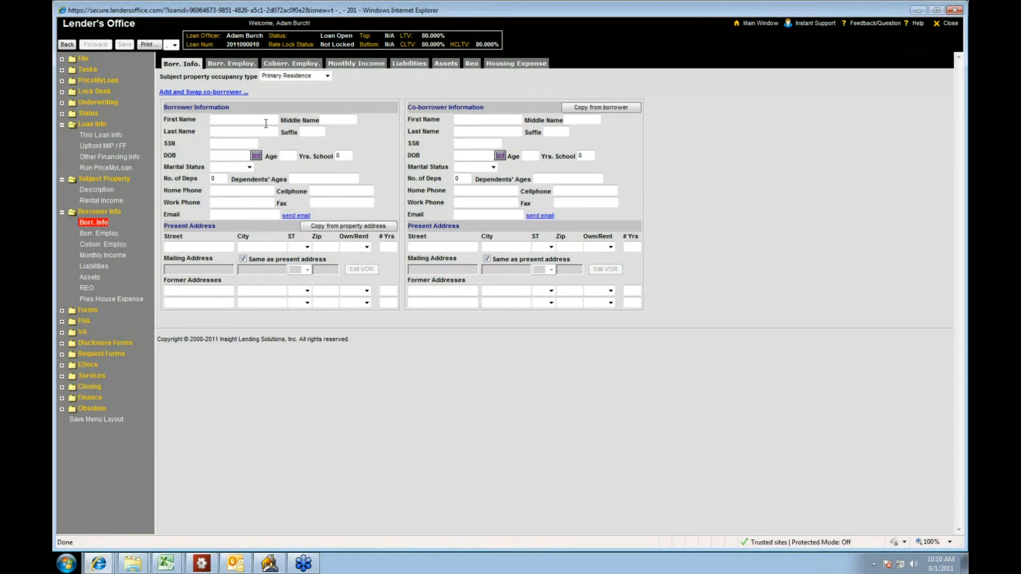
{"action": "left_click", "coordinate": [265, 119]}
{"action": "type", "text": "Steven"}
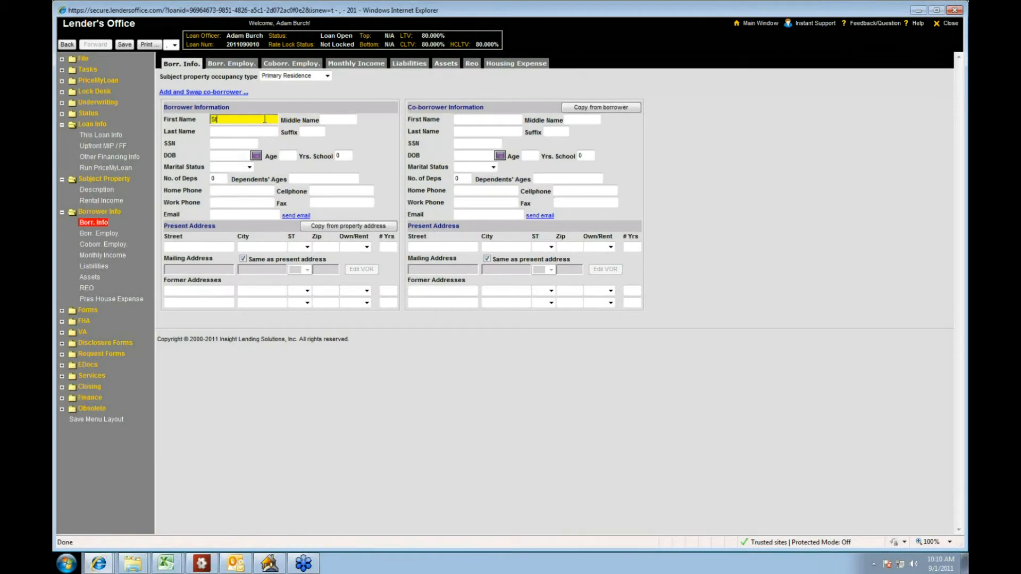
{"action": "key", "text": "Tab"}
{"action": "type", "text": "J"}
{"action": "key", "text": "Tab"}
{"action": "type", "text": "H"}
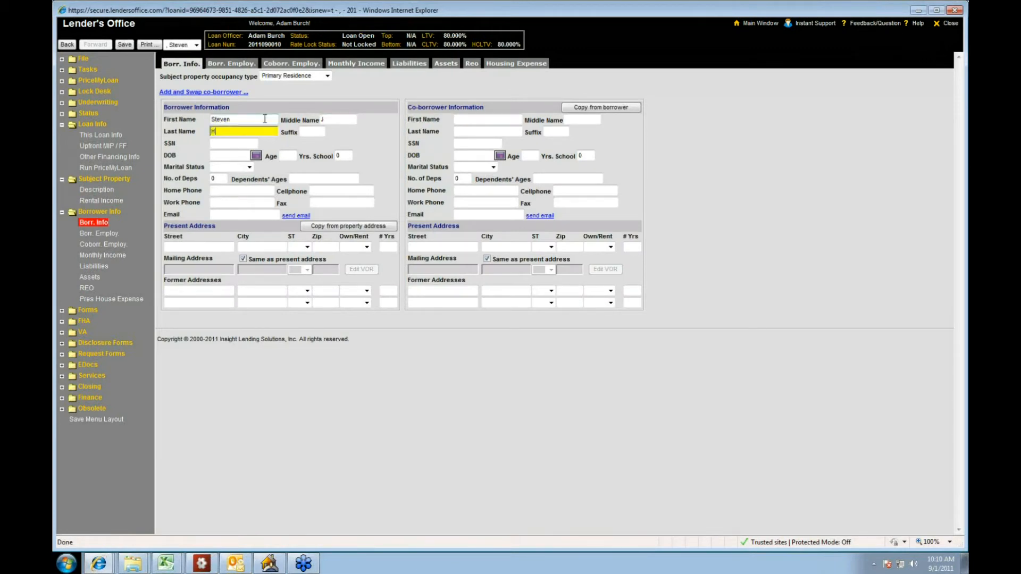
{"action": "type", "text": "ousebuyer"}
{"action": "key", "text": "Tab"}
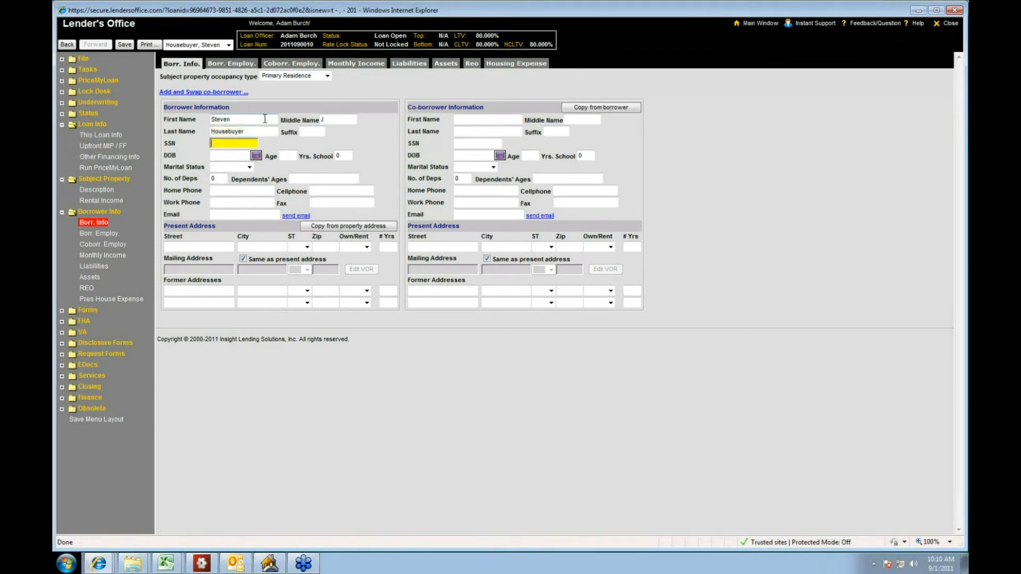
Step: Enter the borrower's Social Security number and date of birth
{"action": "key", "text": "Tab"}
{"action": "type", "text": "04011980"}
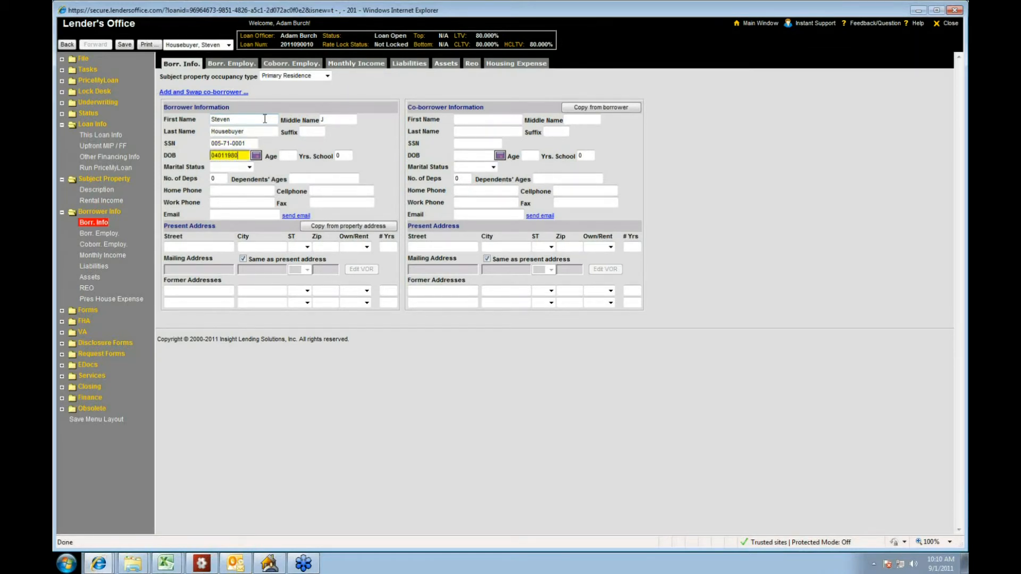
{"action": "key", "text": "Tab"}
{"action": "key", "text": "Tab"}
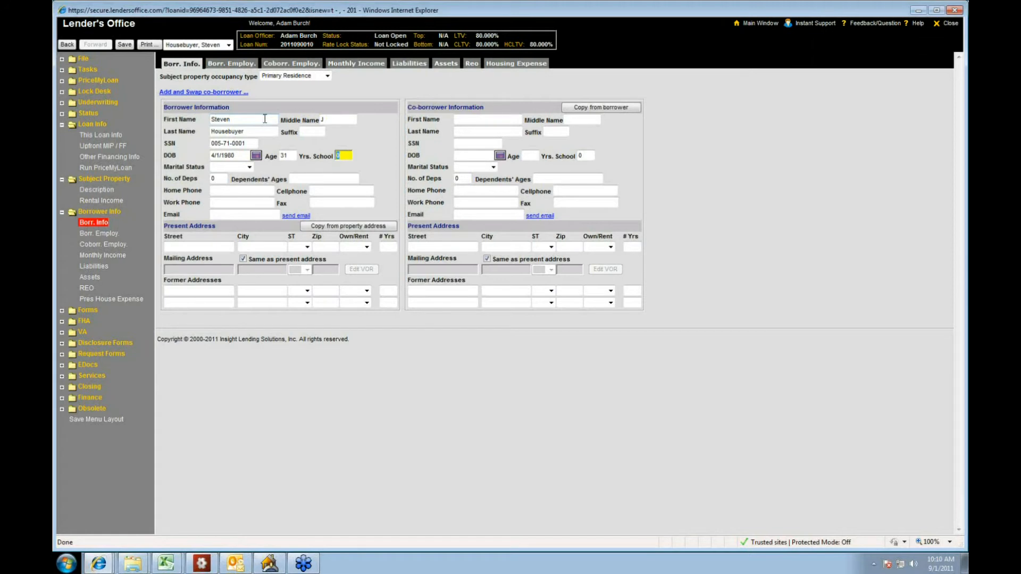
Step: Set the borrower's years of school to 25 and marital status to Married
{"action": "type", "text": "25"}
{"action": "key", "text": "Tab"}
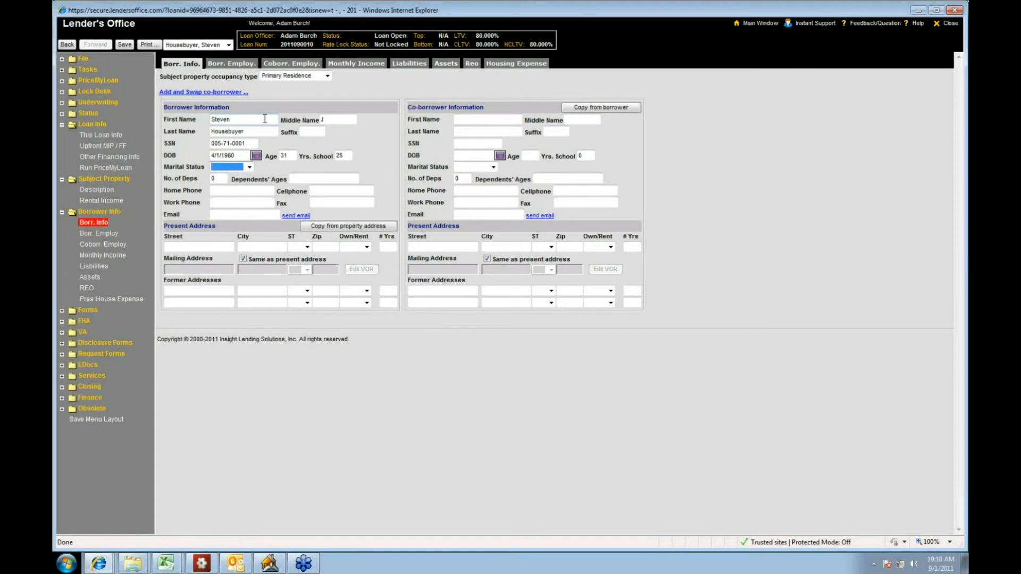
{"action": "key", "text": "m"}
{"action": "key", "text": "Tab"}
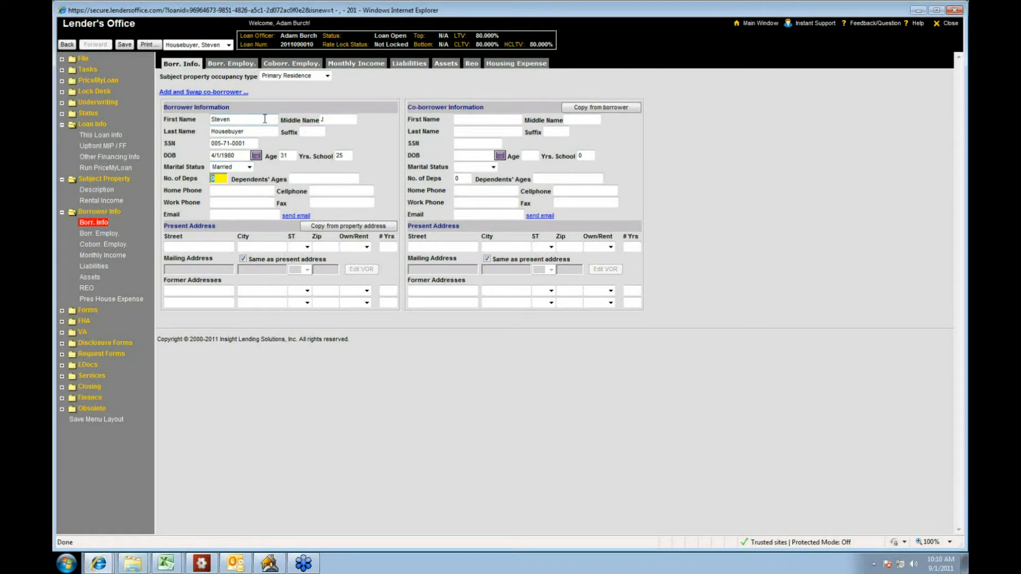
{"action": "key", "text": "Tab"}
{"action": "key", "text": "Tab"}
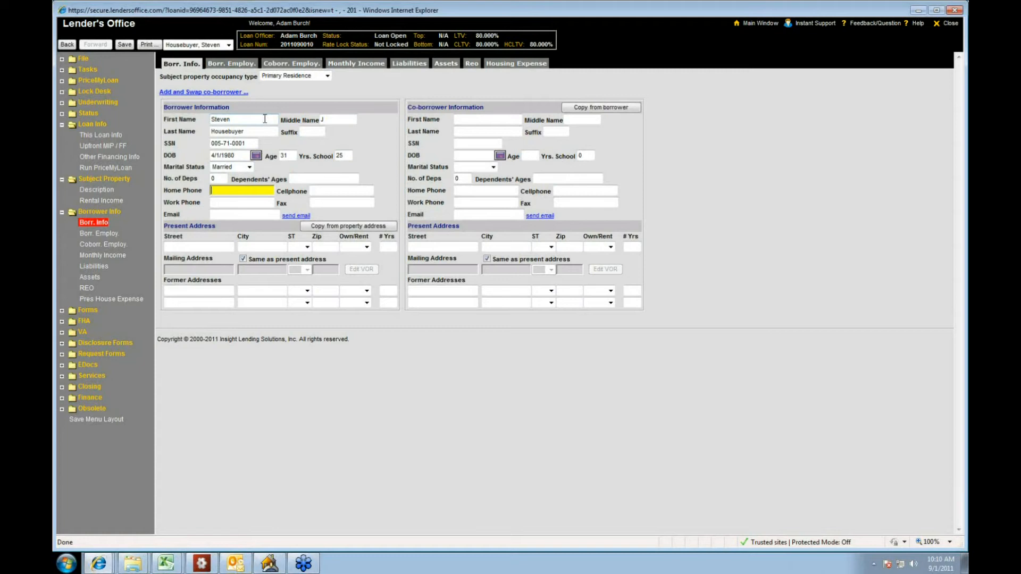
Step: Fill in the borrower's home phone, work phone and email address
{"action": "type", "text": "(999) 999-999"}
{"action": "key", "text": "Tab"}
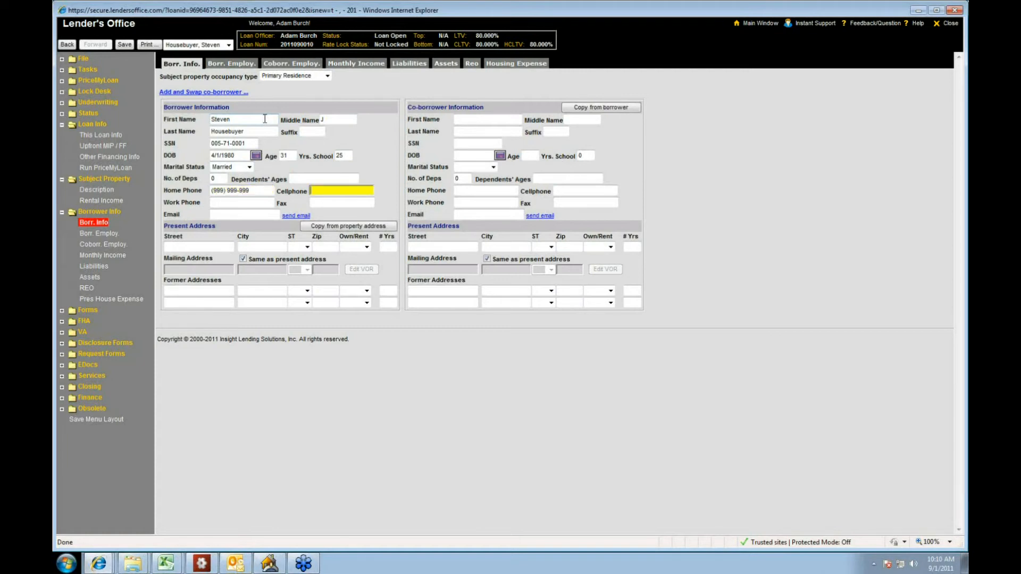
{"action": "key", "text": "Tab"}
{"action": "type", "text": "(999) 999-999"}
{"action": "key", "text": "Tab"}
{"action": "key", "text": "Tab"}
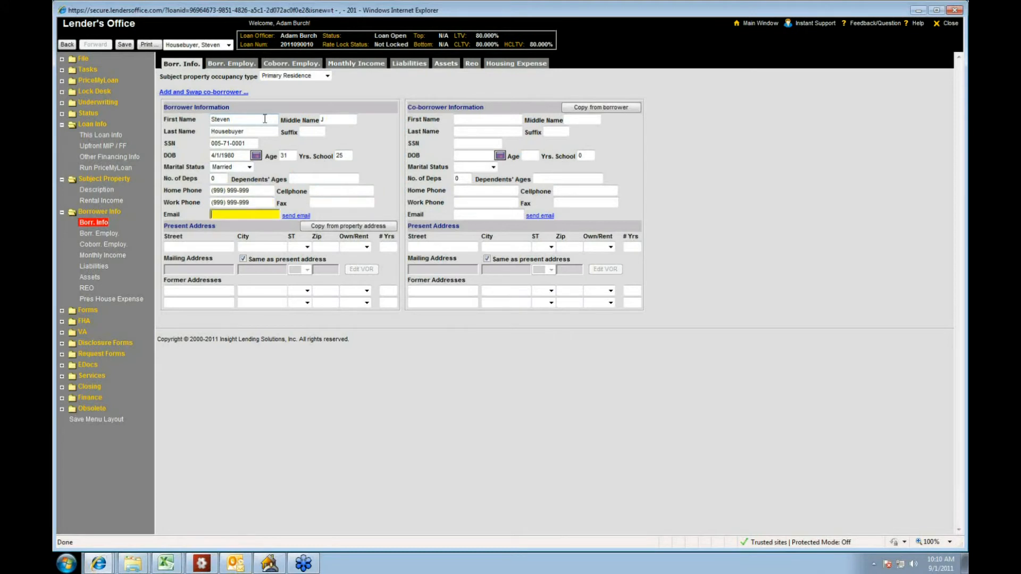
{"action": "key", "text": "Tab"}
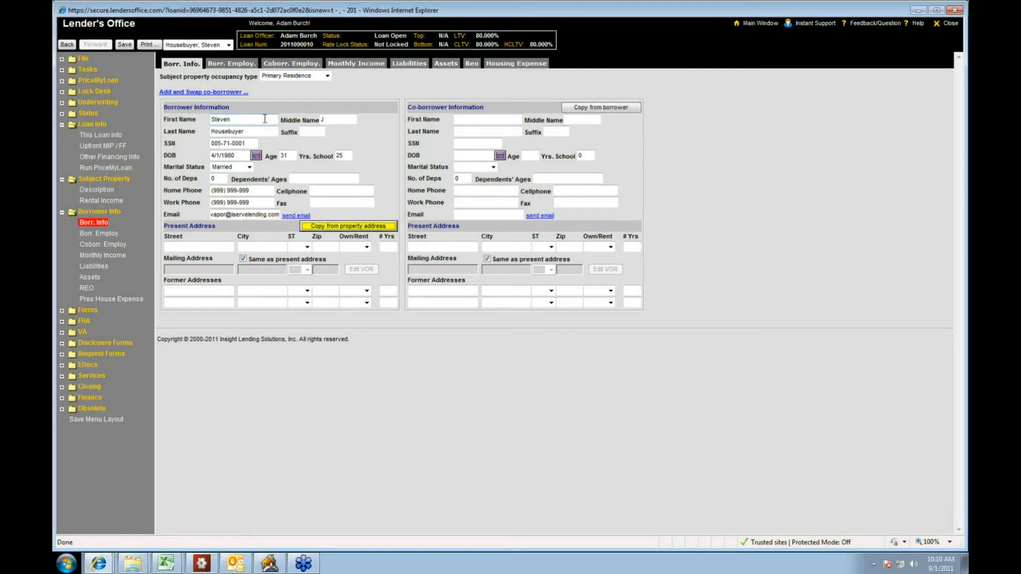
Step: Enter the borrower's present street address, city, state and ZIP code
{"action": "left_click", "coordinate": [178, 248]}
{"action": "type", "text": "100"}
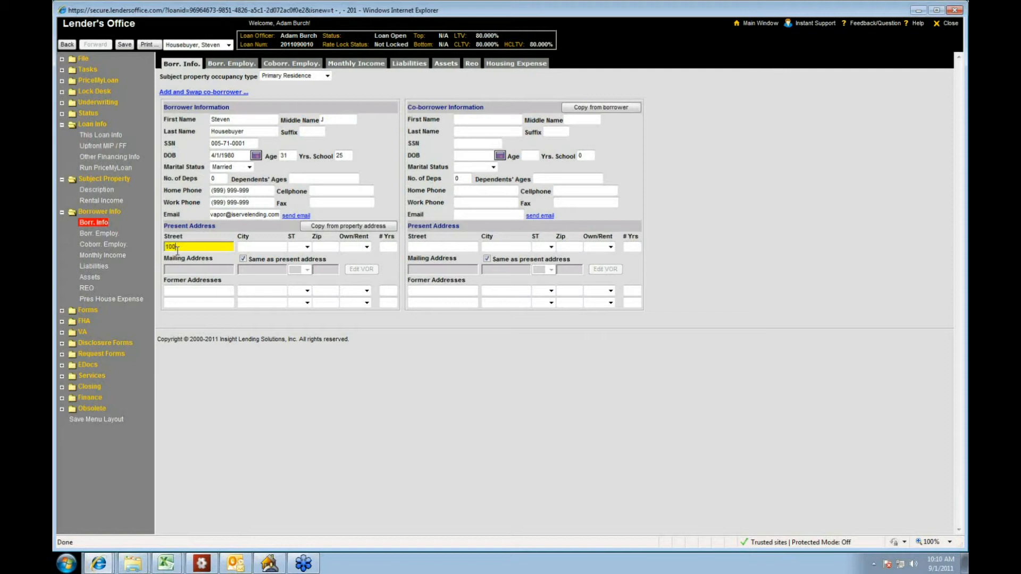
{"action": "type", "text": " main"}
{"action": "key", "text": "Tab"}
{"action": "type", "text": "san diego"}
{"action": "key", "text": "Tab"}
{"action": "key", "text": "c"}
{"action": "key", "text": "Tab"}
{"action": "type", "text": "92109"}
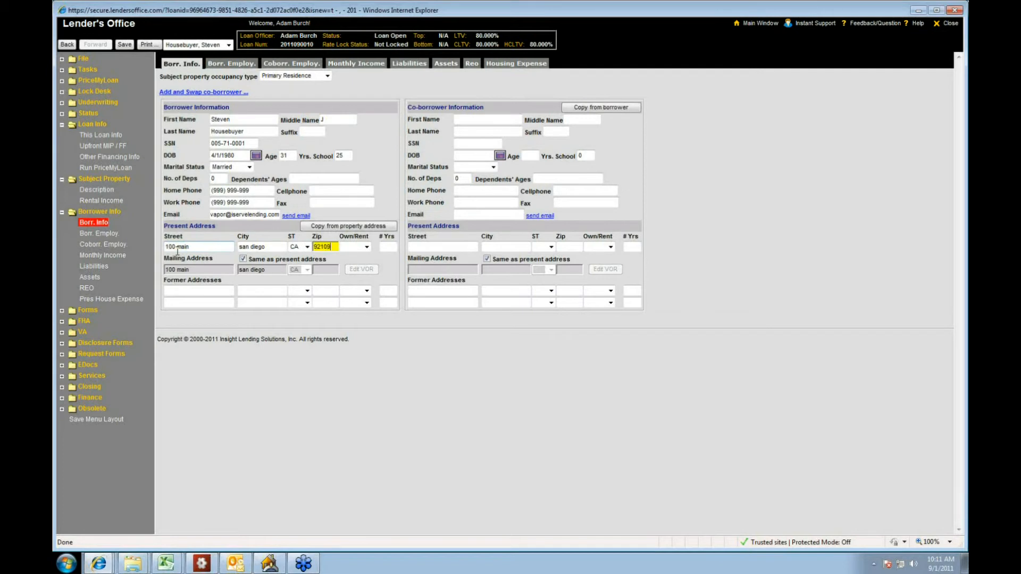
{"action": "key", "text": "Tab"}
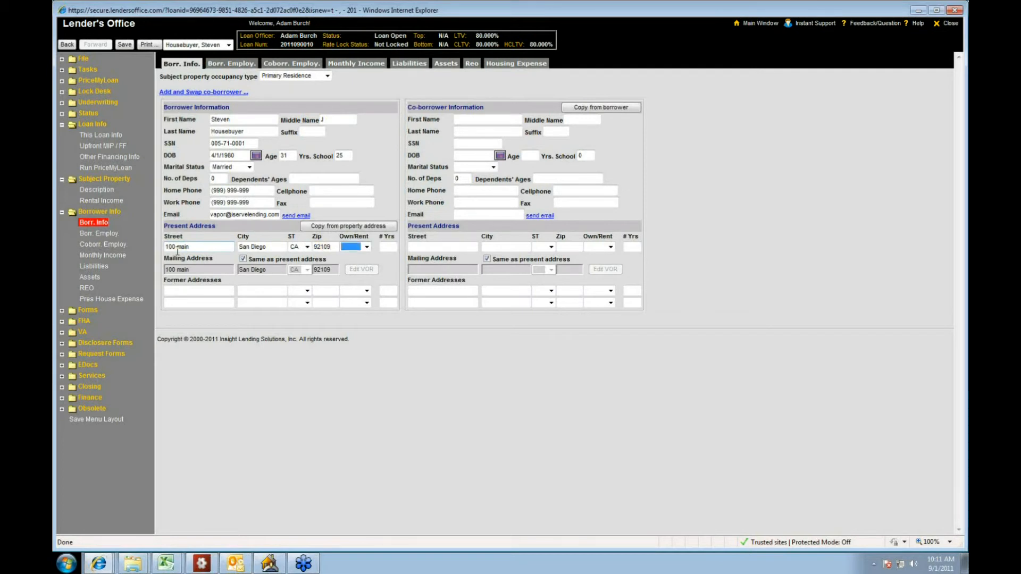
Step: Mark the borrower's present residence as Own with 3 years of occupancy
{"action": "key", "text": "o"}
{"action": "key", "text": "Tab"}
{"action": "type", "text": "3"}
Step: Enter the co-borrower's first name, middle initial and last name
{"action": "left_click", "coordinate": [497, 119]}
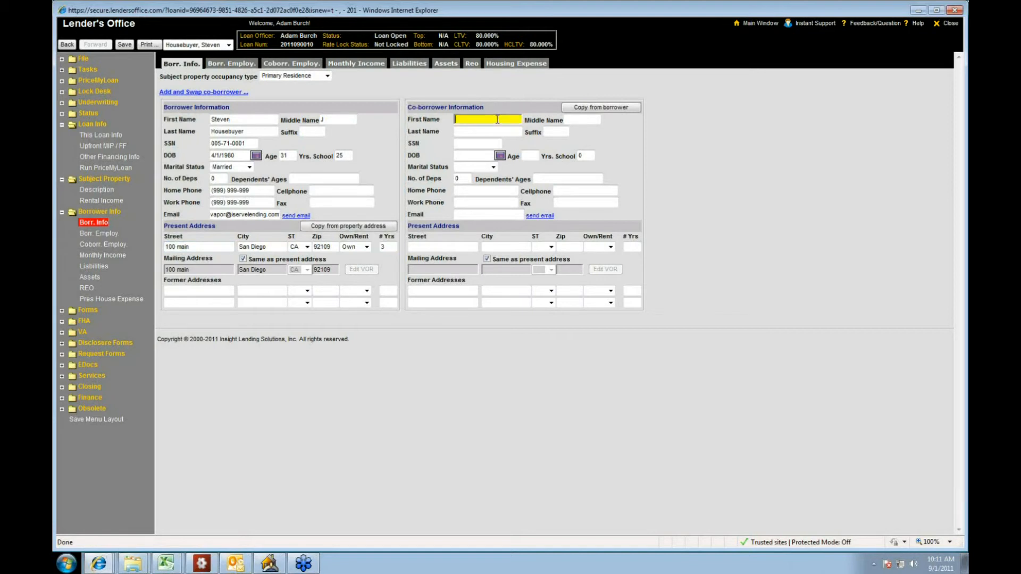
{"action": "type", "text": "Teresa"}
{"action": "key", "text": "Tab"}
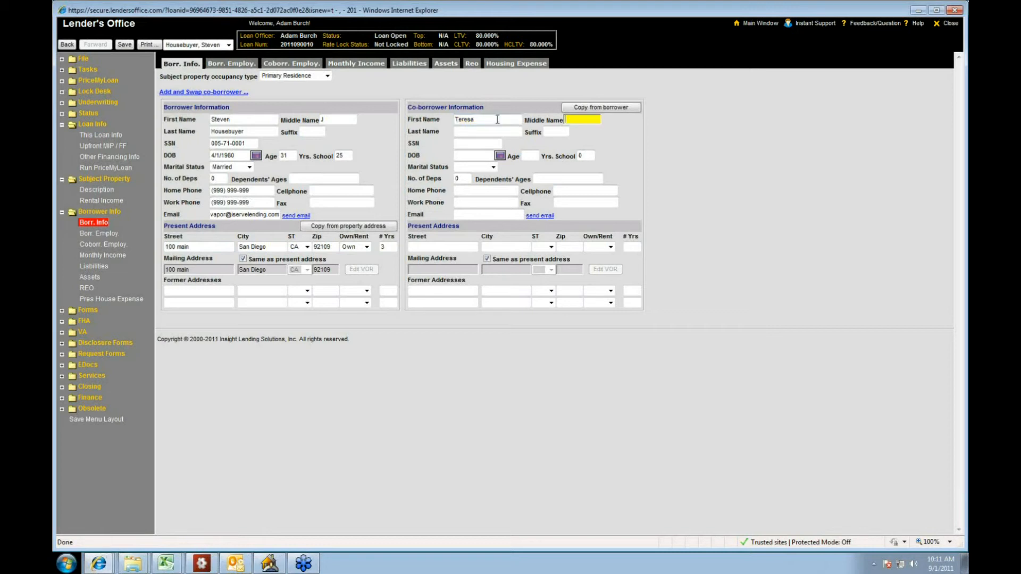
{"action": "key", "text": "Tab"}
{"action": "type", "text": "housebuyer"}
{"action": "key", "text": "Tab"}
{"action": "key", "text": "Tab"}
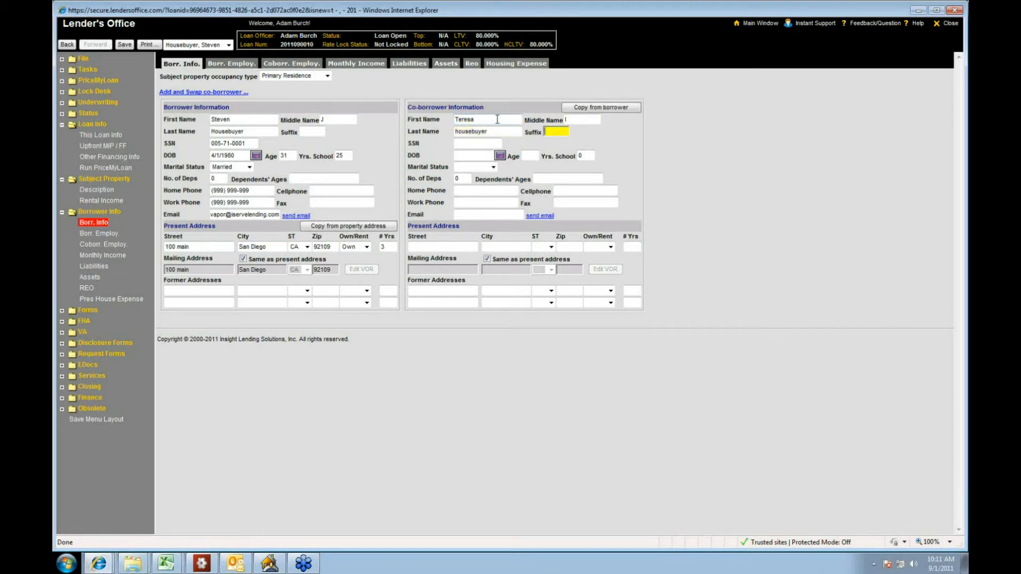
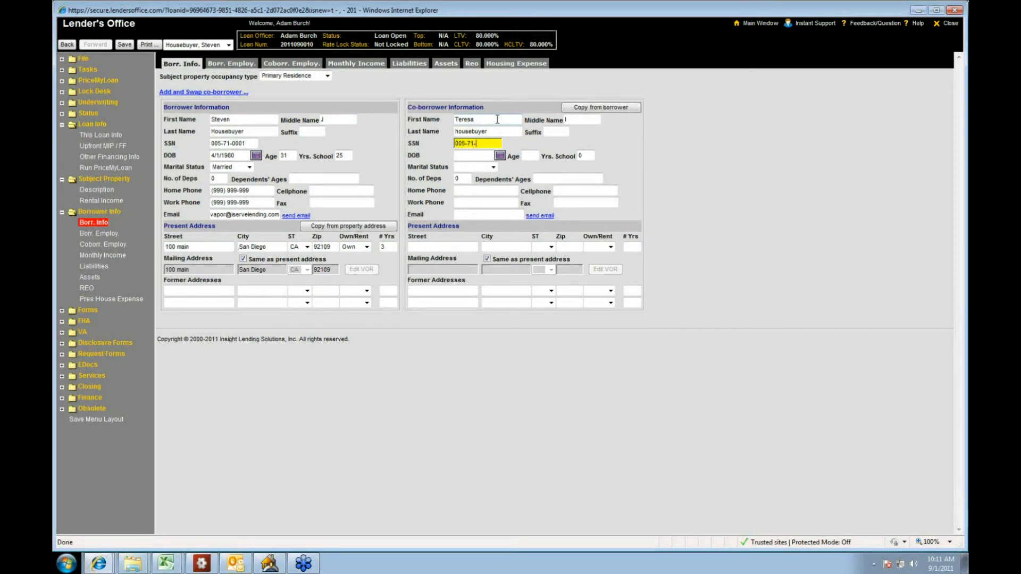
Step: Enter the co-borrower's Social Security number and date of birth
{"action": "key", "text": "Tab"}
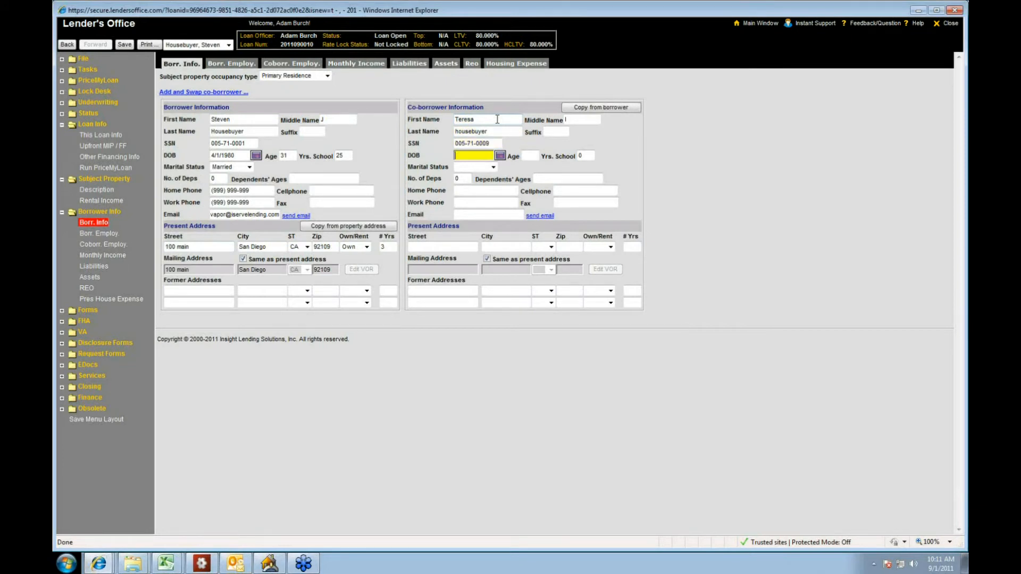
{"action": "type", "text": "04011979"}
{"action": "key", "text": "Tab"}
{"action": "key", "text": "Tab"}
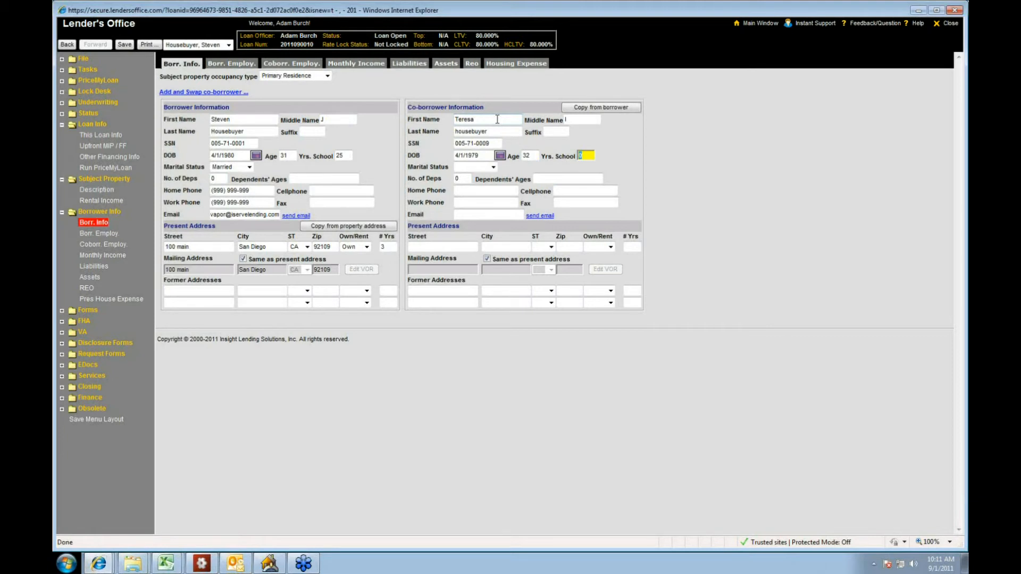
Step: Set the co-borrower's marital status to Married
{"action": "key", "text": "Tab"}
{"action": "key", "text": "m"}
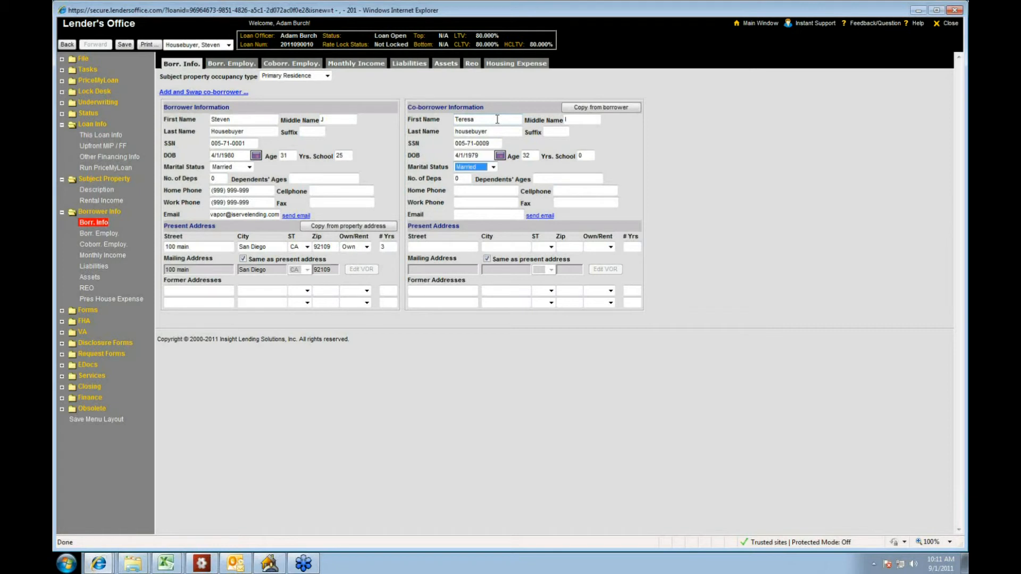
{"action": "key", "text": "Tab"}
Step: Fill in the co-borrower's home phone, work phone and email address
{"action": "key", "text": "Tab"}
{"action": "key", "text": "Tab"}
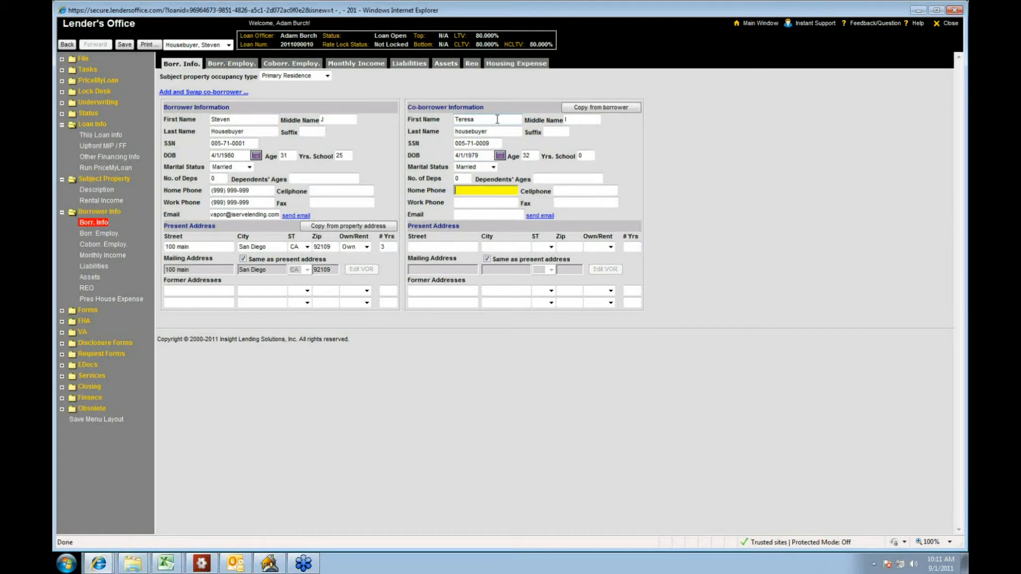
{"action": "type", "text": "(999) 999-9999"}
{"action": "key", "text": "Tab"}
{"action": "type", "text": "(99"}
{"action": "key", "text": "Tab"}
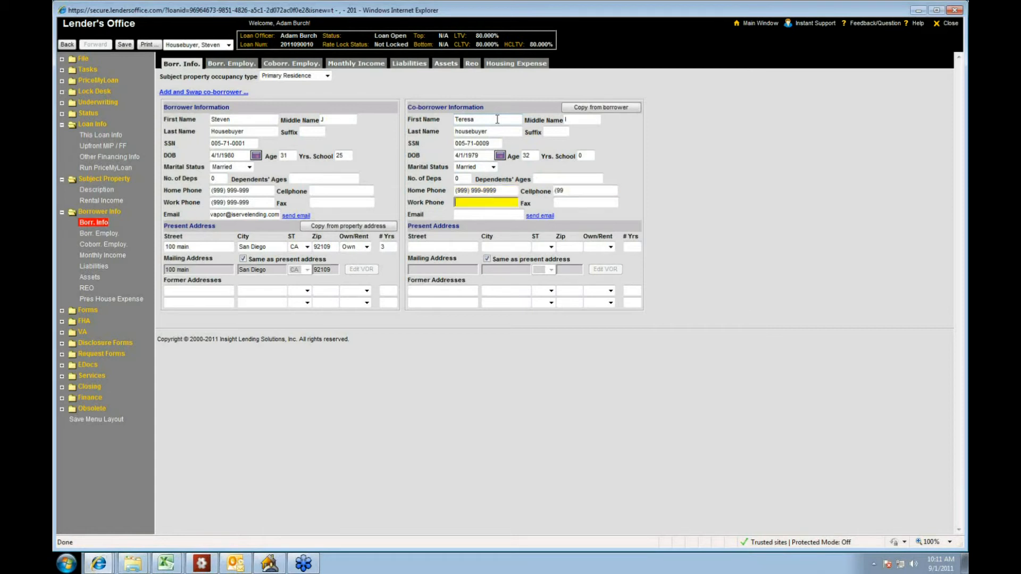
{"action": "key", "text": "shift+Tab"}
{"action": "key", "text": "BackSpace"}
{"action": "key", "text": "Tab"}
{"action": "type", "text": "(999) 999-9999"}
{"action": "key", "text": "Tab"}
{"action": "key", "text": "Tab"}
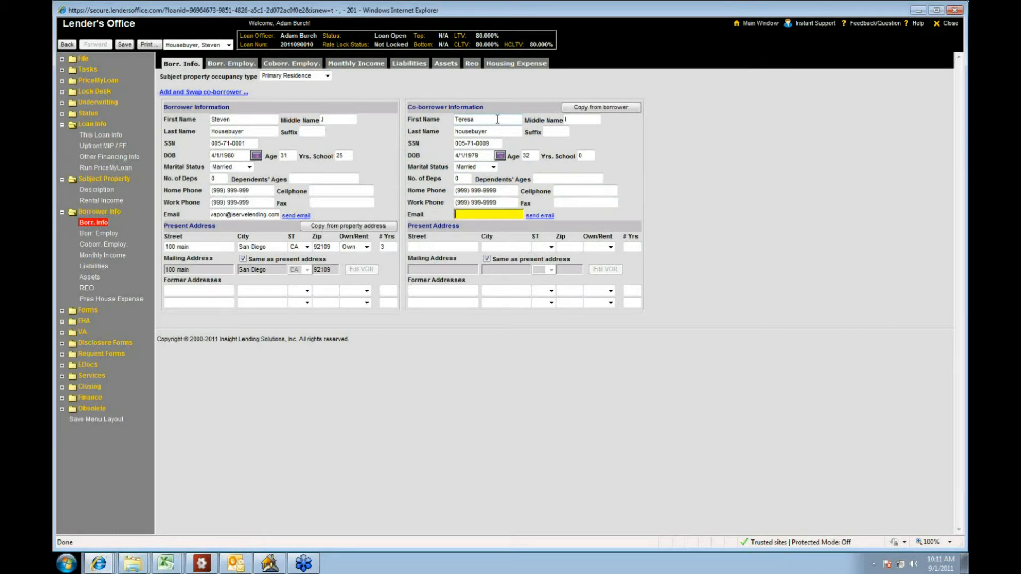
Step: Enter the co-borrower's present street address, city, state and ZIP code
{"action": "left_click", "coordinate": [460, 247]}
{"action": "type", "text": "100 main"}
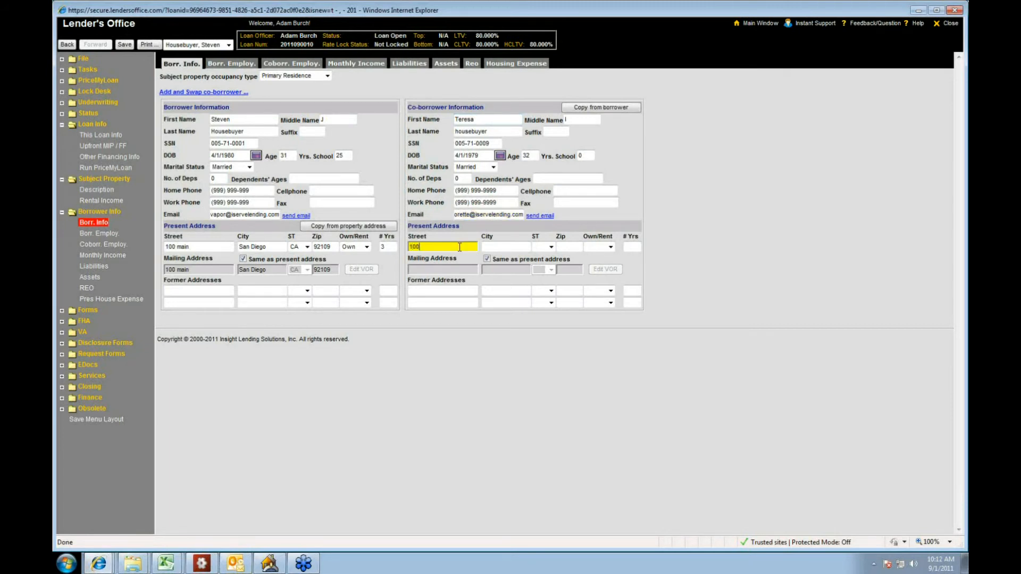
{"action": "key", "text": "Tab"}
{"action": "type", "text": "san diego"}
{"action": "key", "text": "Tab"}
{"action": "key", "text": "c"}
{"action": "key", "text": "Tab"}
{"action": "type", "text": "92109"}
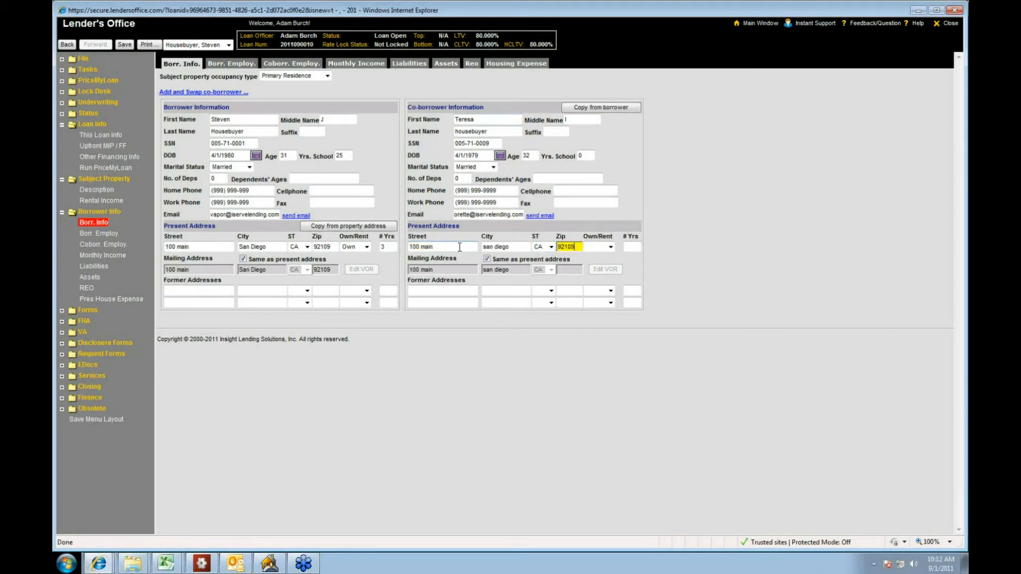
Step: Mark the co-borrower's present residence as Own with 3 years of occupancy, and save the changes while moving to the borrower's employment page
{"action": "key", "text": "Tab"}
{"action": "key", "text": "o"}
{"action": "key", "text": "Tab"}
{"action": "type", "text": "3"}
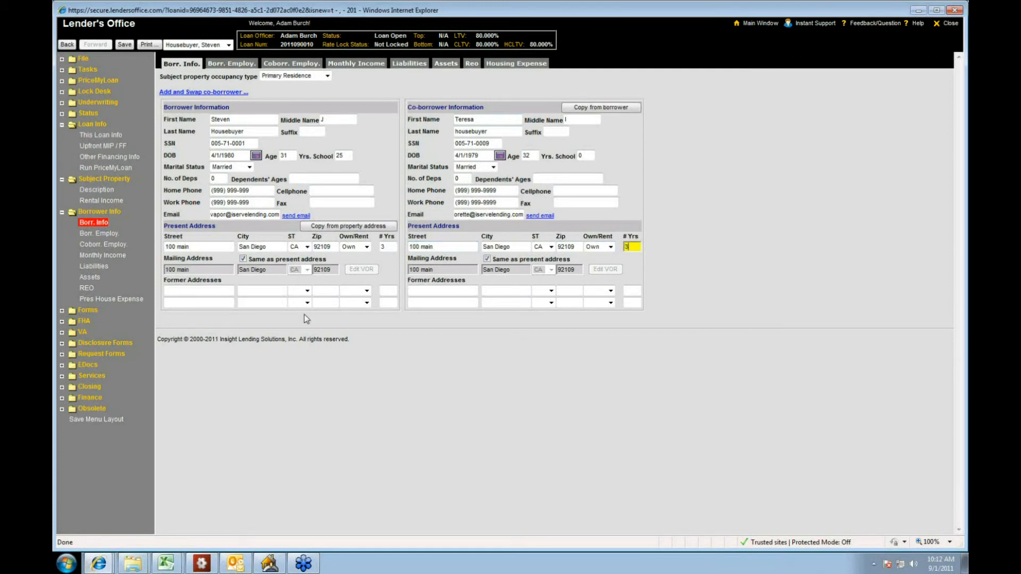
{"action": "left_click", "coordinate": [101, 234]}
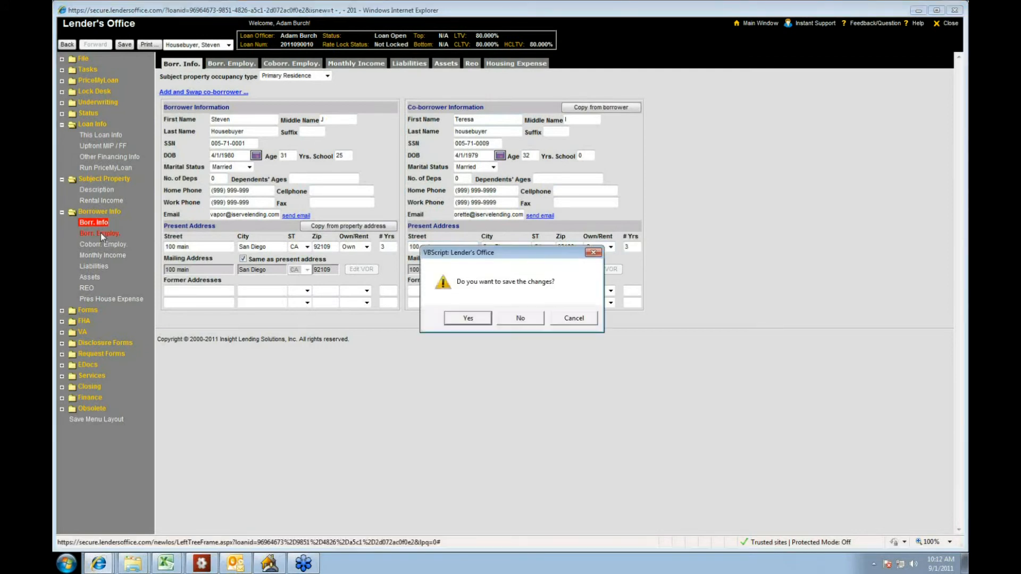
{"action": "left_click", "coordinate": [467, 318]}
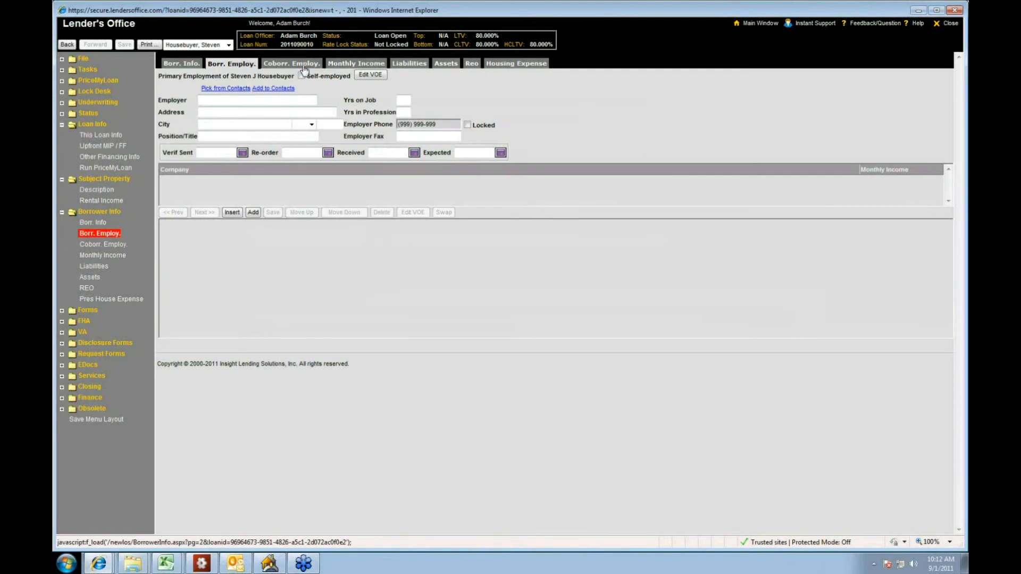
Step: Enter Countrywide as the borrower's primary employer, along with the employer's street address, city, state and ZIP code
{"action": "left_click", "coordinate": [240, 99]}
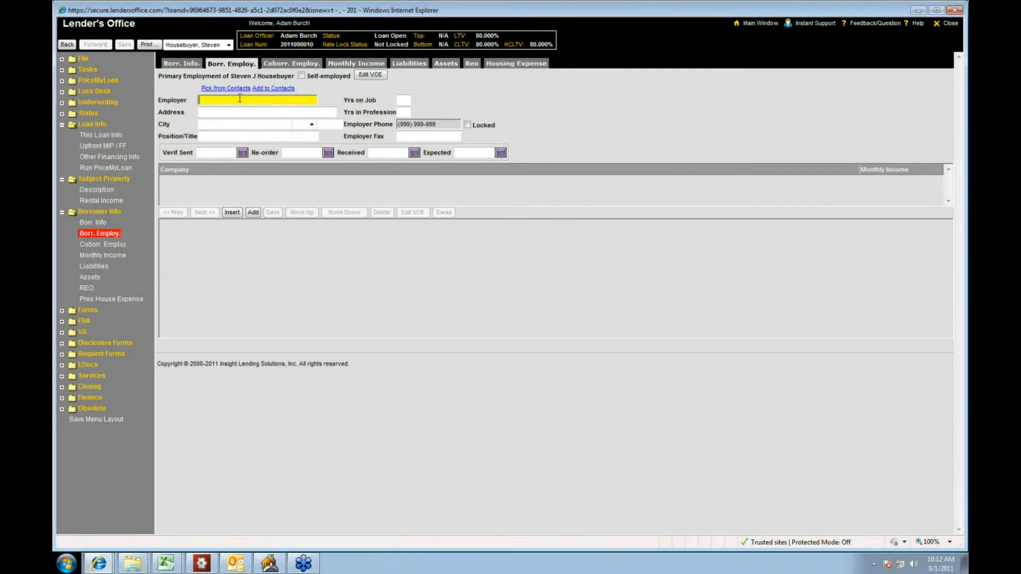
{"action": "type", "text": "Countrywide"}
{"action": "key", "text": "Tab"}
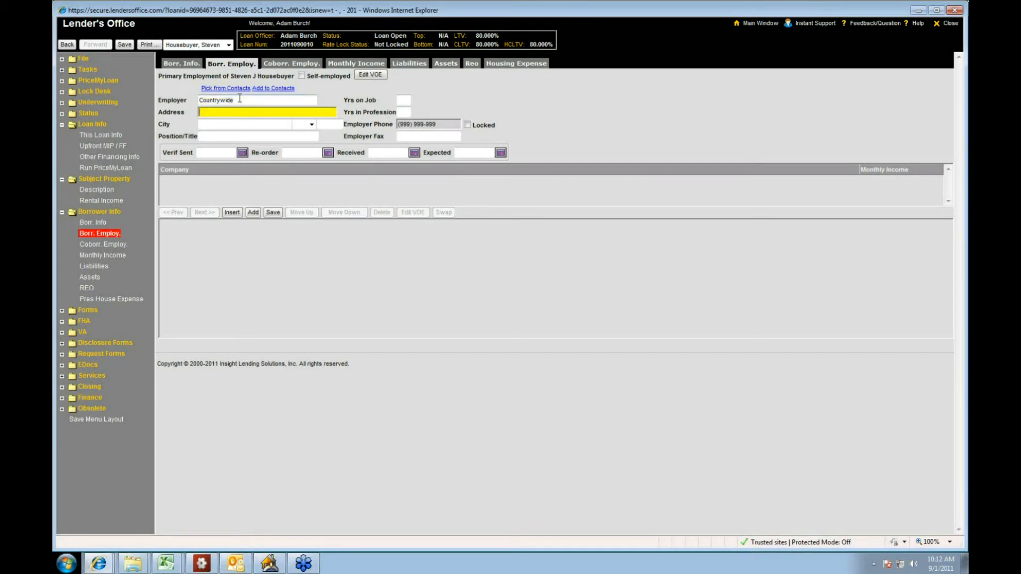
{"action": "type", "text": "65465"}
{"action": "key", "text": "Tab"}
{"action": "type", "text": "san diego"}
{"action": "key", "text": "Tab"}
{"action": "key", "text": "Tab"}
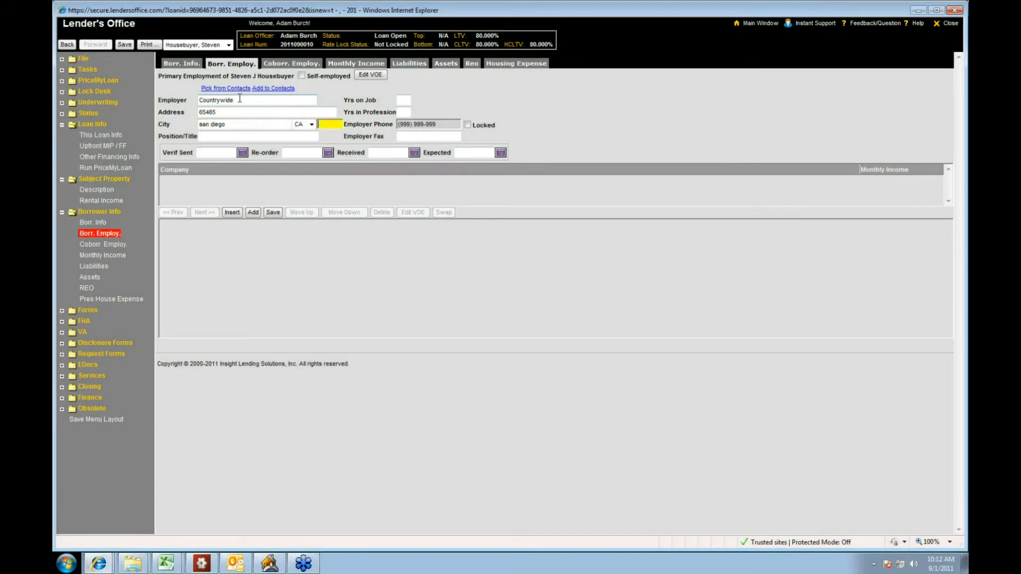
{"action": "type", "text": "92109"}
Step: Give the borrower 3 years on the job, 3.2 years in the profession and position "the boss", then save and insert a blank previous employment record
{"action": "key", "text": "Tab"}
{"action": "type", "text": "3"}
{"action": "key", "text": "Tab"}
{"action": "type", "text": "3.2"}
{"action": "key", "text": "Tab"}
{"action": "type", "text": "the boss"}
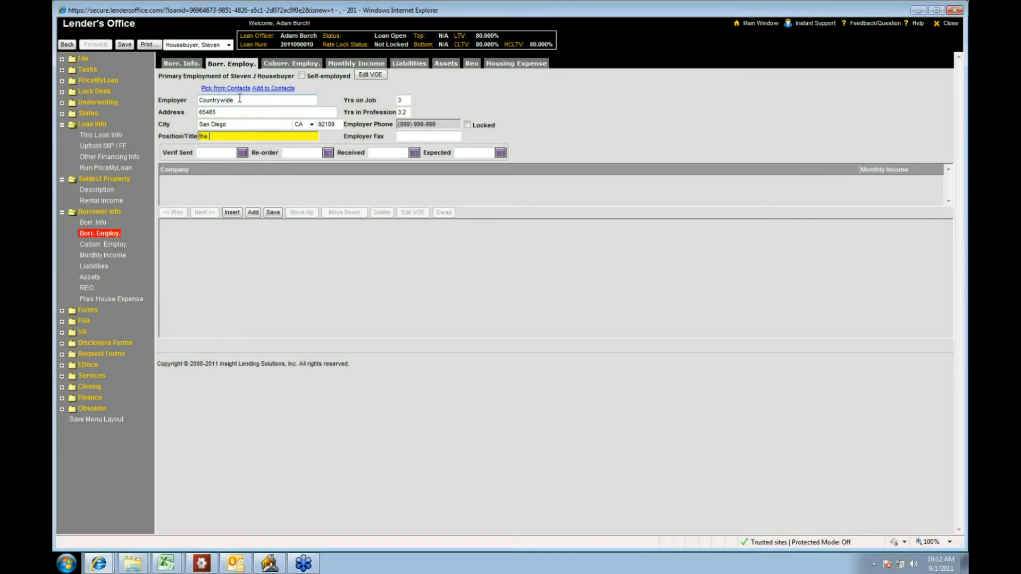
{"action": "key", "text": "Tab"}
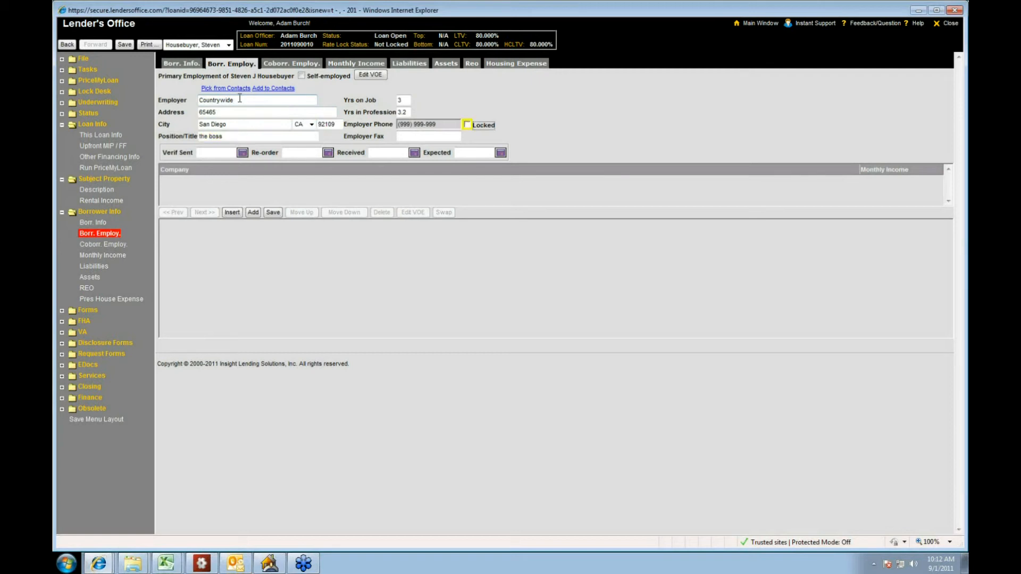
{"action": "key", "text": "Tab"}
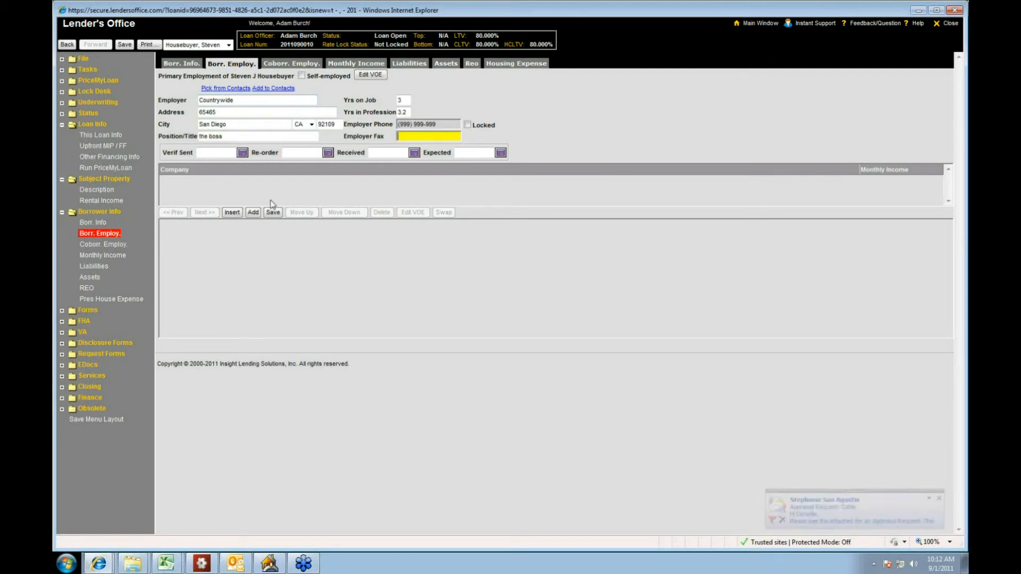
{"action": "left_click", "coordinate": [235, 213]}
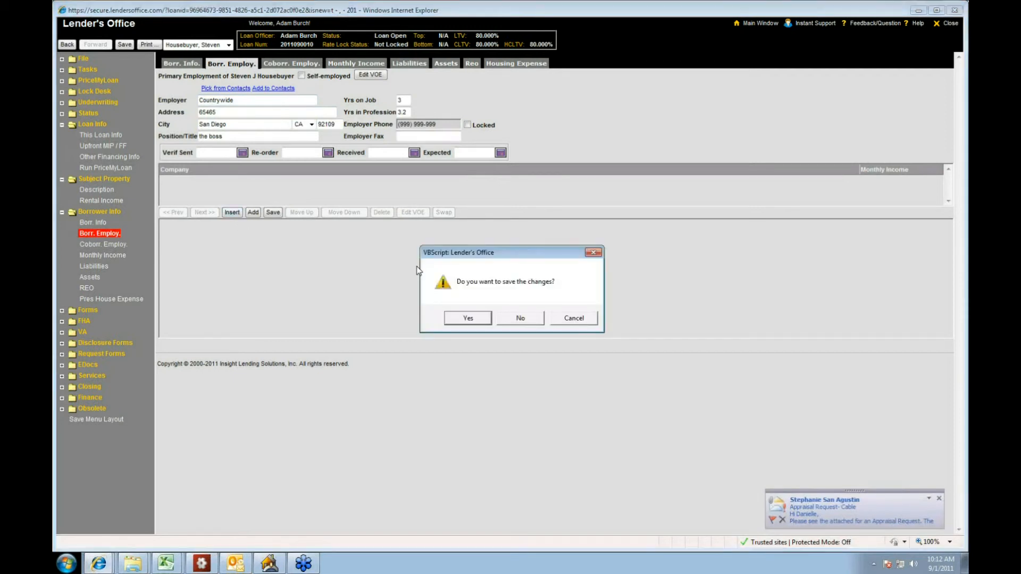
{"action": "left_click", "coordinate": [457, 321]}
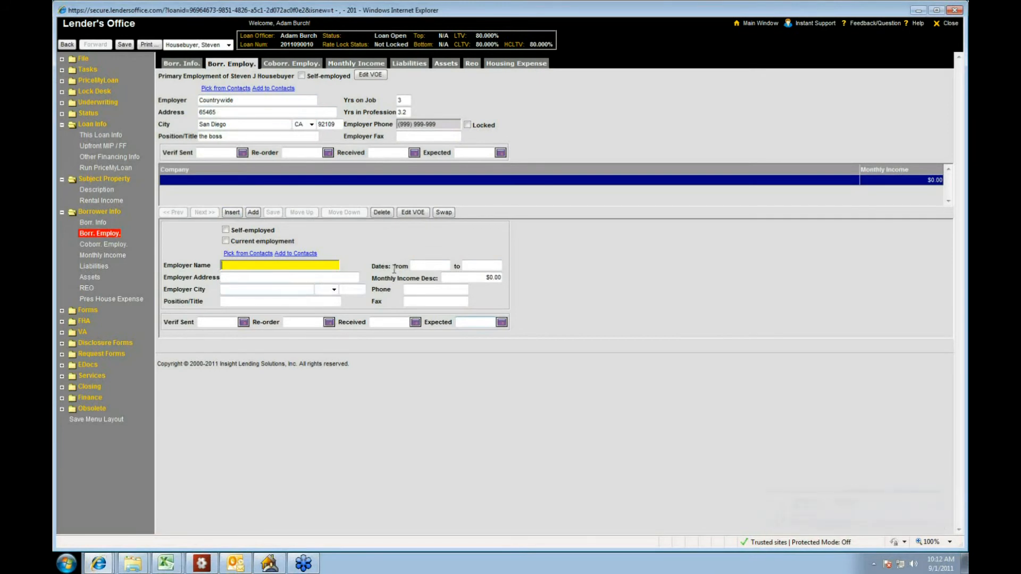
Step: Enter "target" as the co-borrower's primary employer, along with the employer's street address and city
{"action": "left_click", "coordinate": [116, 245]}
{"action": "left_click", "coordinate": [247, 99]}
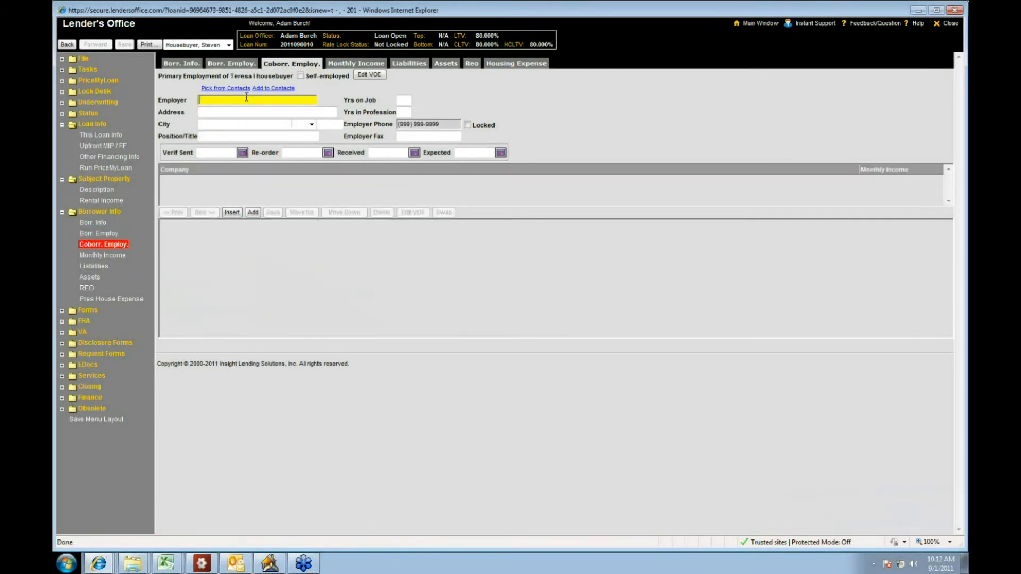
{"action": "type", "text": "target"}
{"action": "key", "text": "Tab"}
{"action": "type", "text": "asdfoij"}
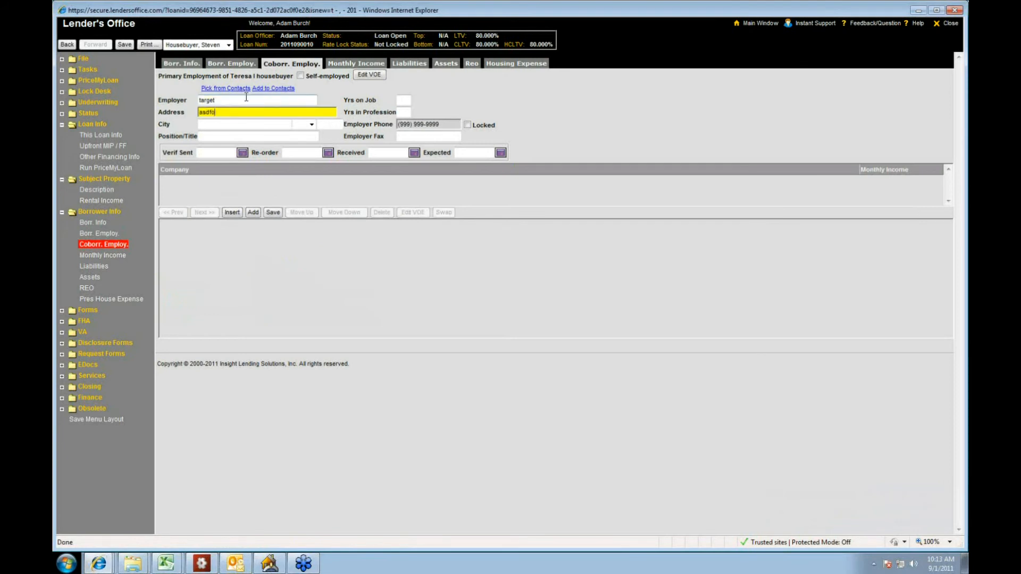
{"action": "key", "text": "Tab"}
{"action": "type", "text": "san diego"}
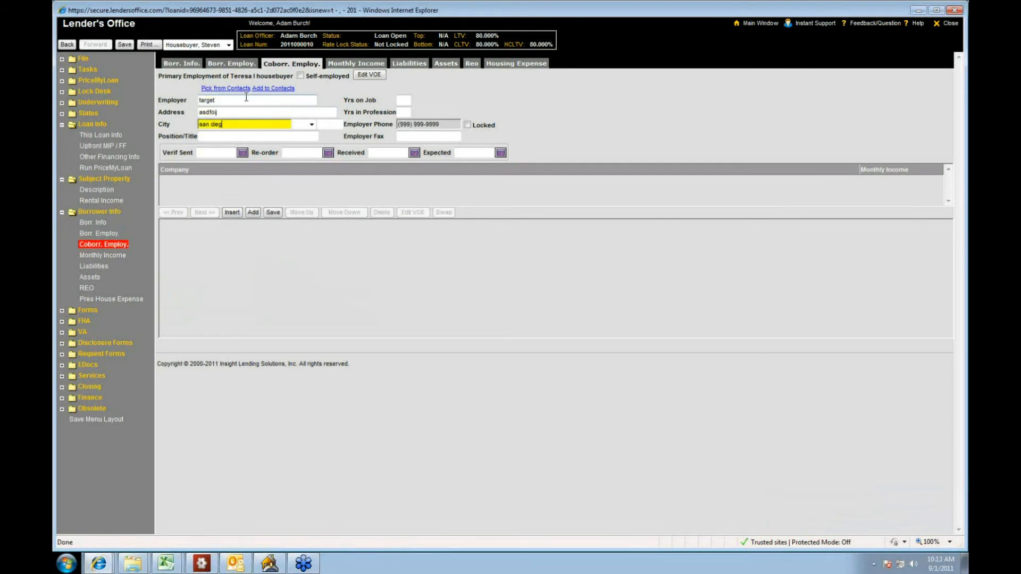
{"action": "key", "text": "Tab"}
{"action": "key", "text": "Tab"}
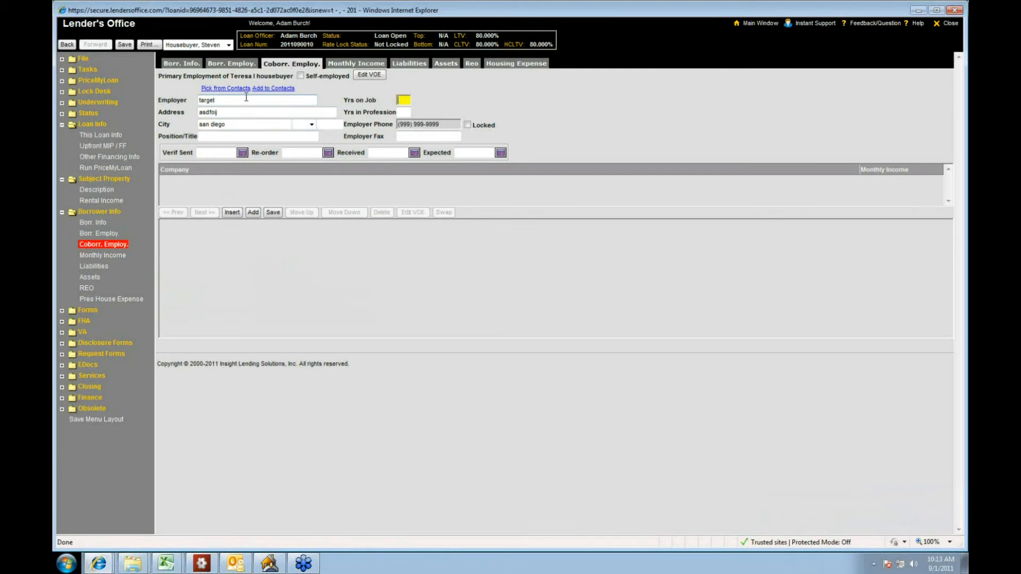
Step: Give the co-borrower 5 years on the job, 12 in the profession and position "the boss", saving and inserting a blank previous employment record
{"action": "type", "text": "5"}
{"action": "key", "text": "Tab"}
{"action": "type", "text": "12"}
{"action": "key", "text": "Tab"}
{"action": "type", "text": "the boss"}
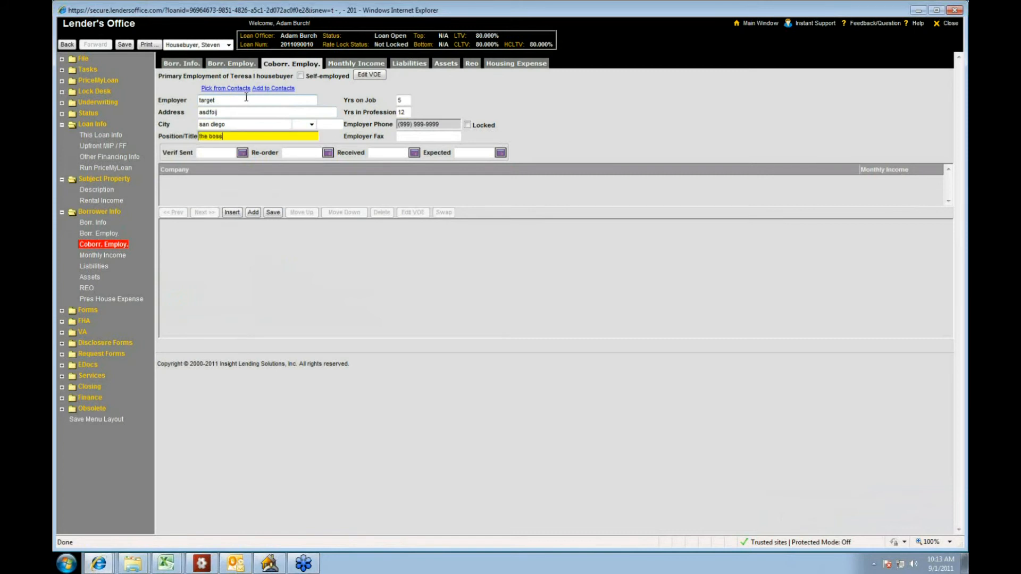
{"action": "key", "text": "Tab"}
{"action": "key", "text": "Tab"}
{"action": "key", "text": "Tab"}
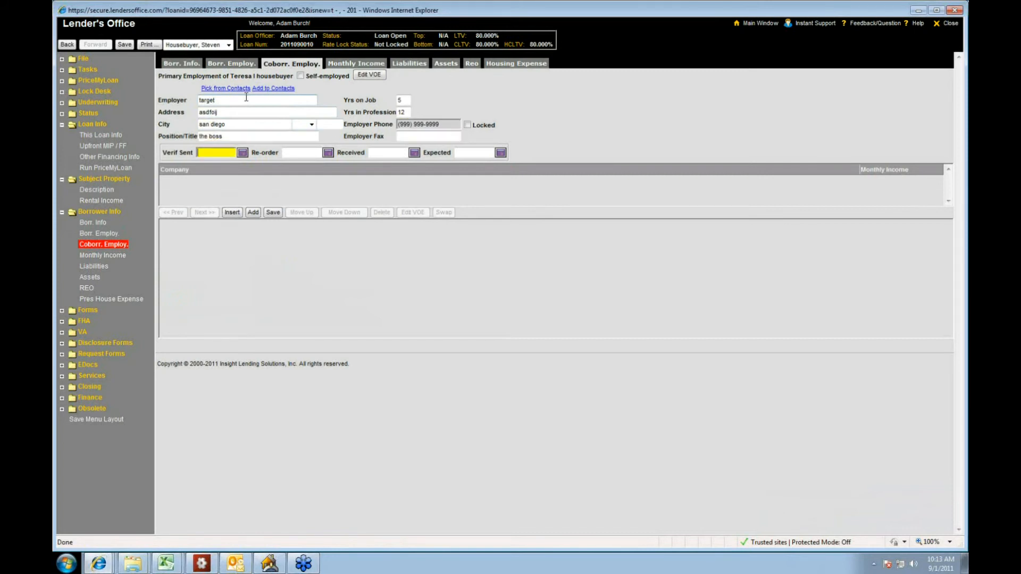
{"action": "left_click", "coordinate": [233, 213]}
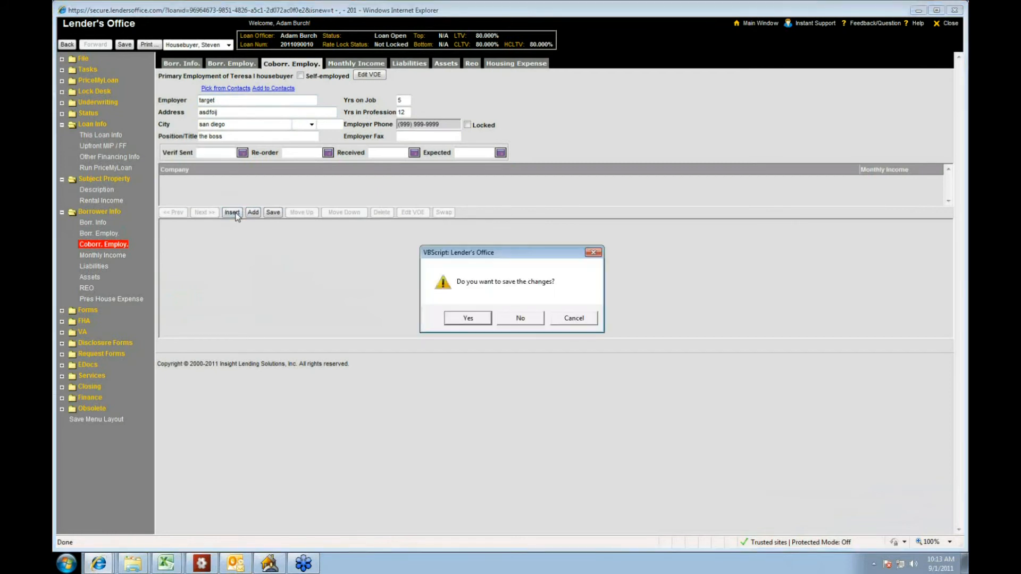
{"action": "left_click", "coordinate": [454, 322]}
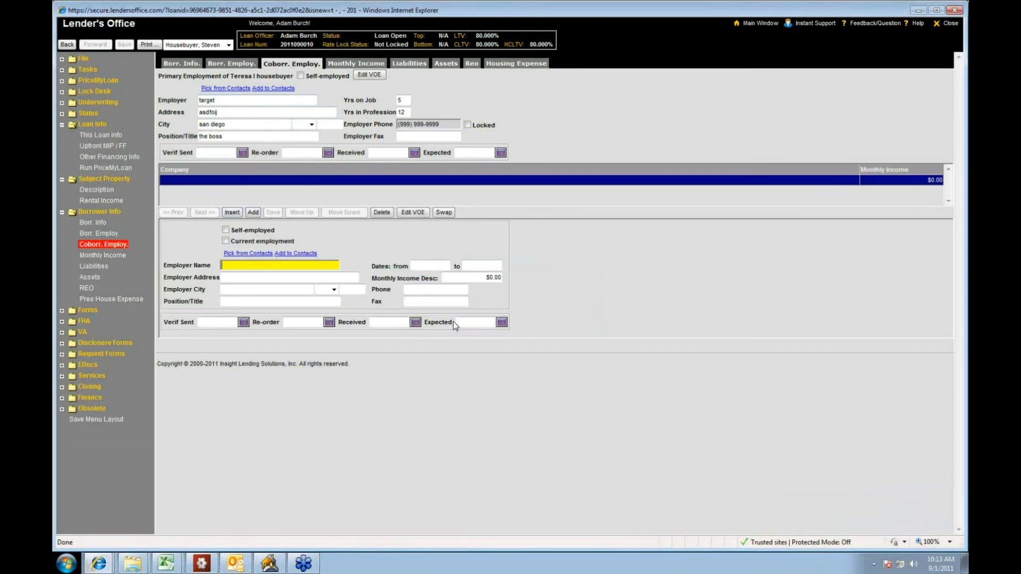
Step: Set the monthly base income to $5,000 for both the borrower and the co-borrower
{"action": "left_click", "coordinate": [103, 256]}
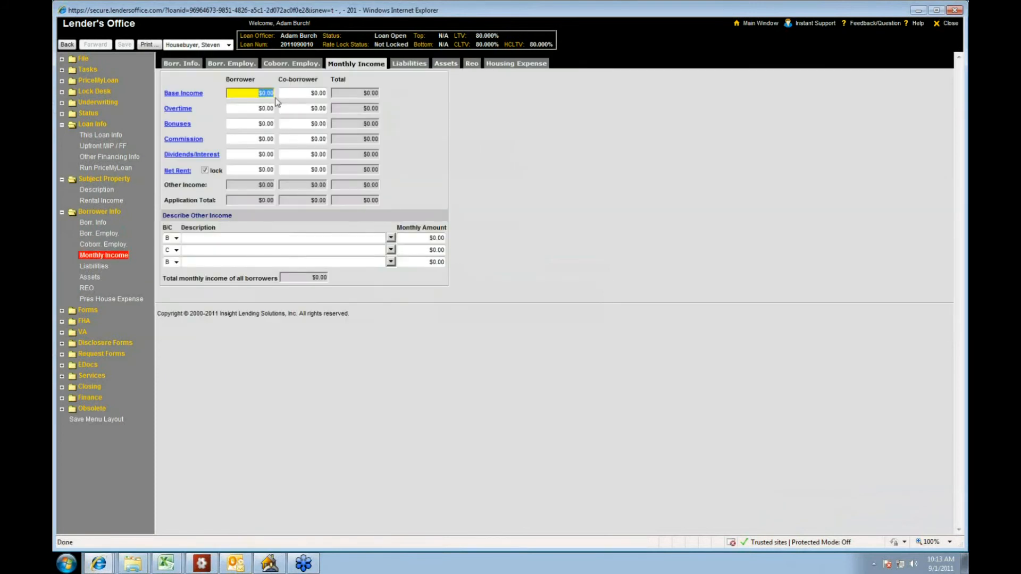
{"action": "type", "text": "5000"}
{"action": "key", "text": "Tab"}
{"action": "type", "text": "5000"}
{"action": "key", "text": "Tab"}
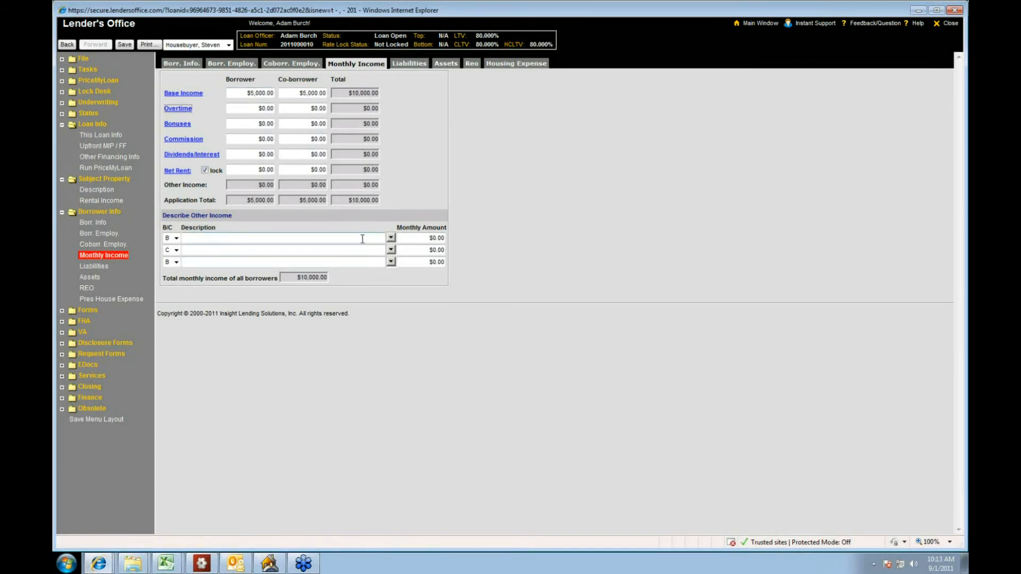
Step: Try calculating the borrower's base income from a $50,000 yearly amount, and cancel the calculation
{"action": "left_click", "coordinate": [190, 94]}
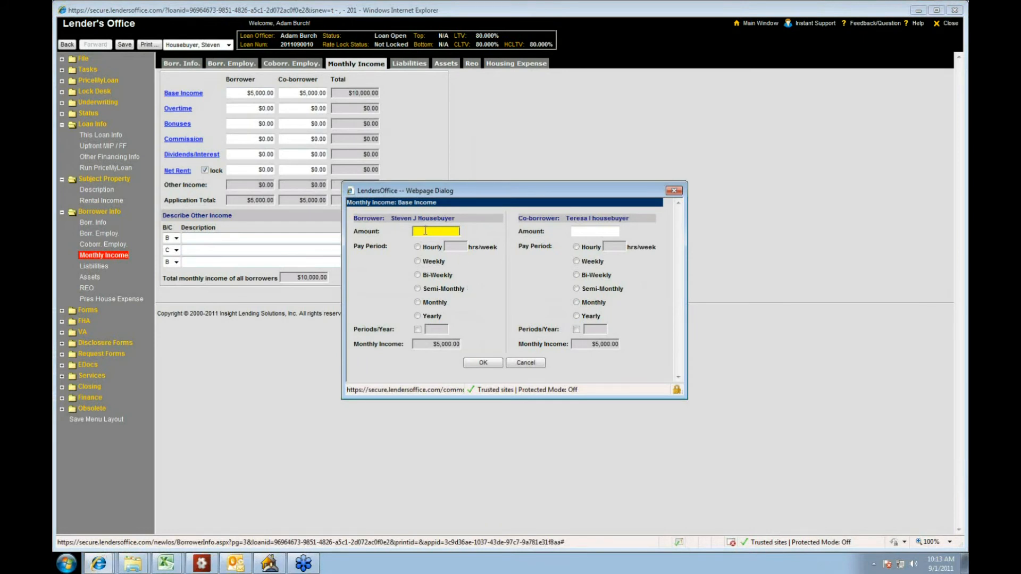
{"action": "type", "text": "500000"}
{"action": "left_click", "coordinate": [418, 302]}
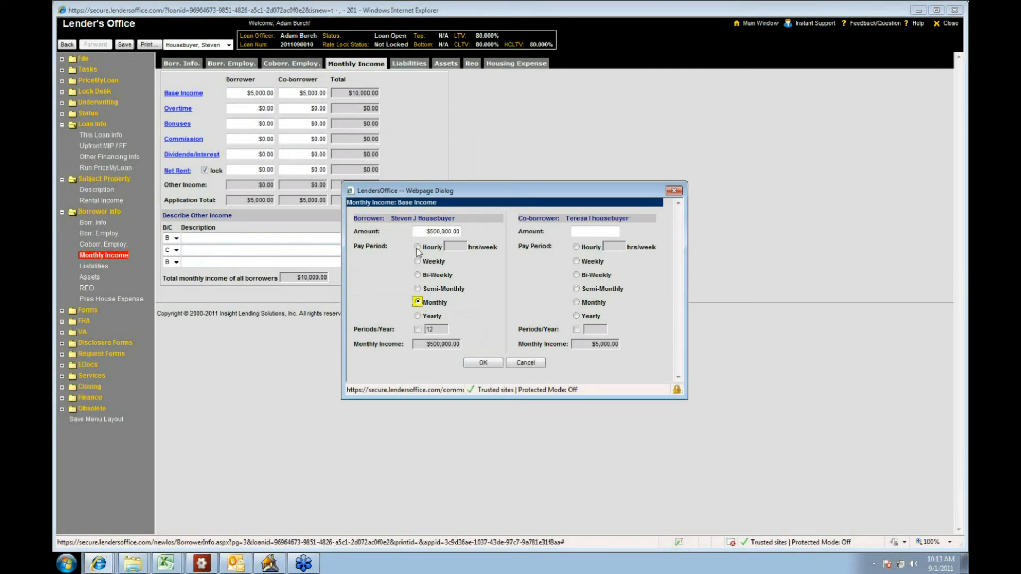
{"action": "left_click", "coordinate": [418, 316]}
{"action": "left_click", "coordinate": [421, 229]}
{"action": "type", "text": "50000"}
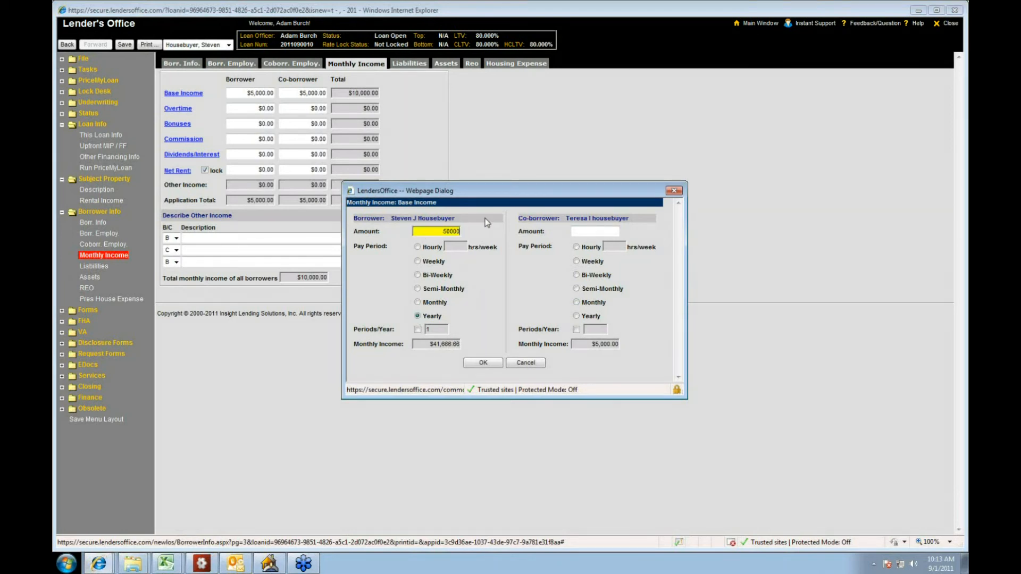
{"action": "key", "text": "Tab"}
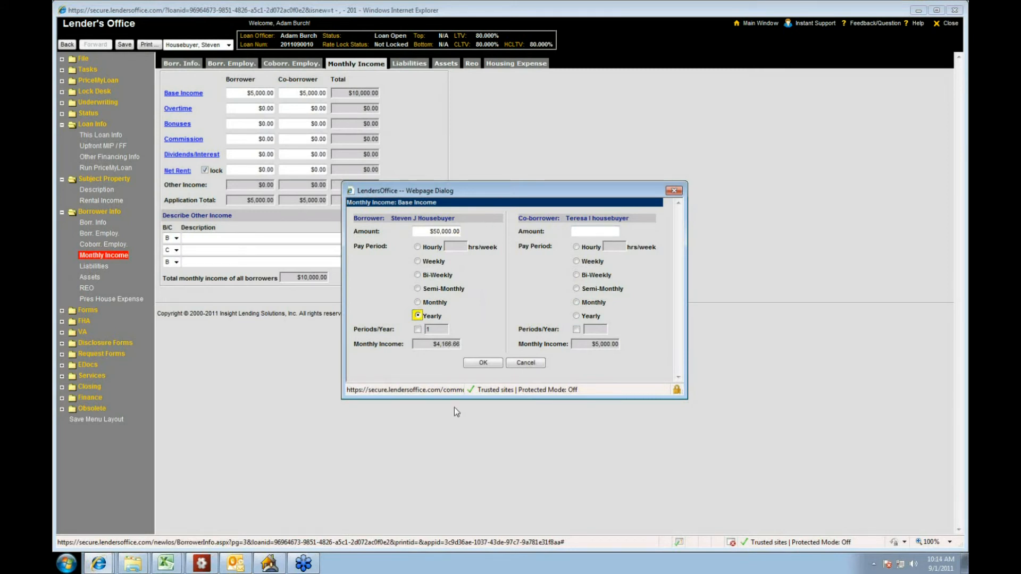
{"action": "left_click", "coordinate": [520, 364]}
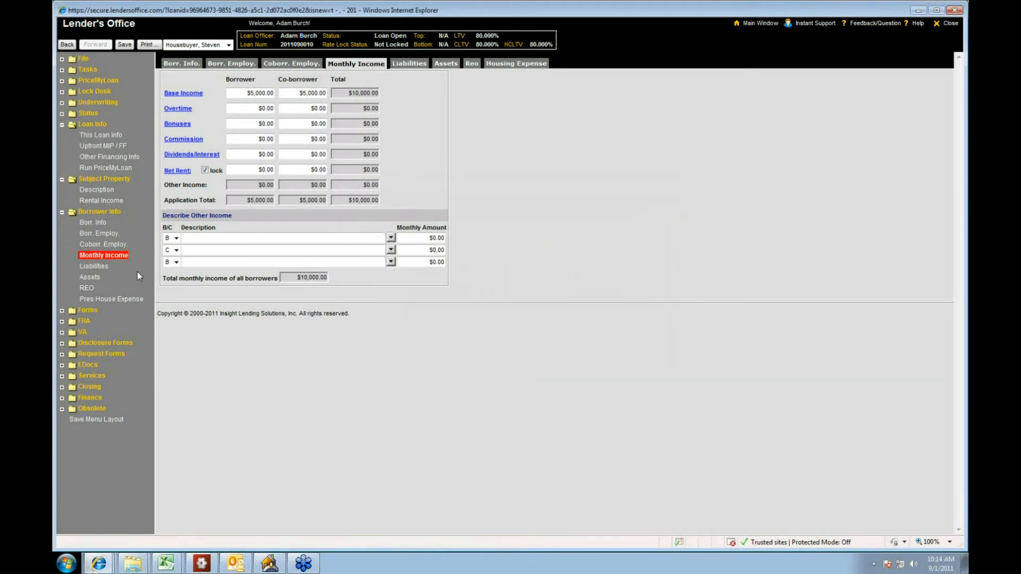
Step: Save the monthly income changes and insert a blank liability record for the borrower
{"action": "left_click", "coordinate": [96, 267]}
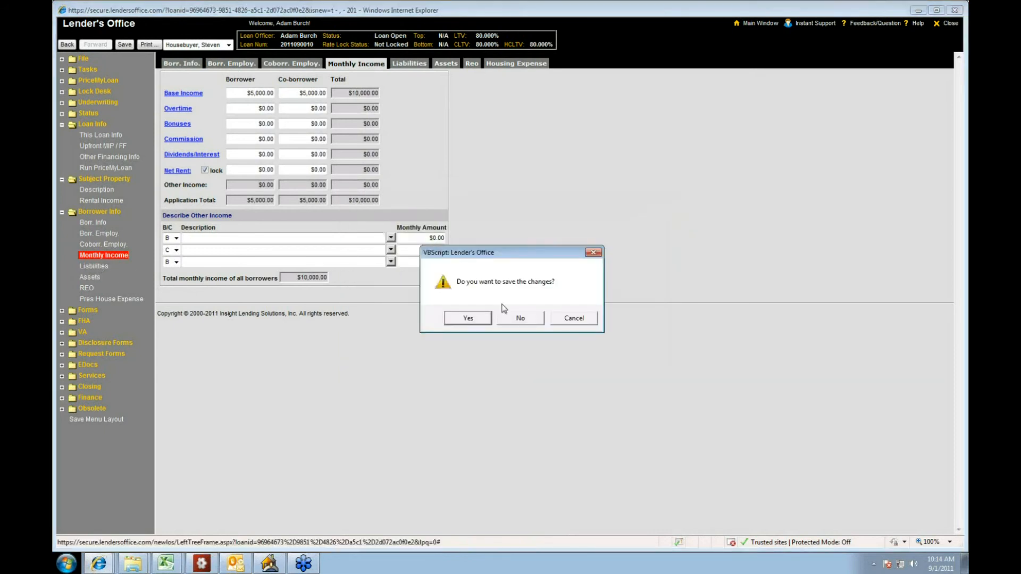
{"action": "left_click", "coordinate": [490, 319]}
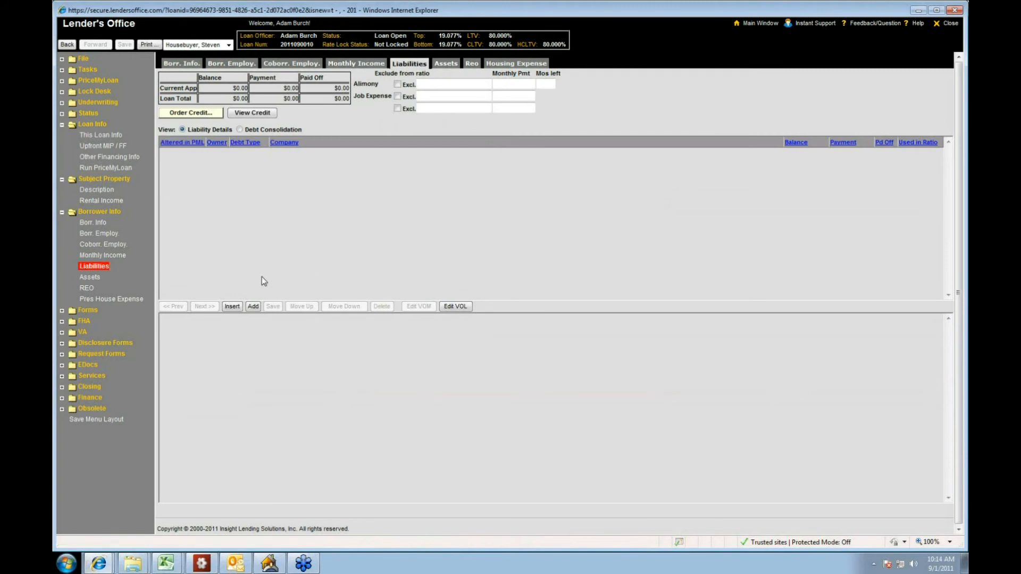
{"action": "left_click", "coordinate": [232, 307]}
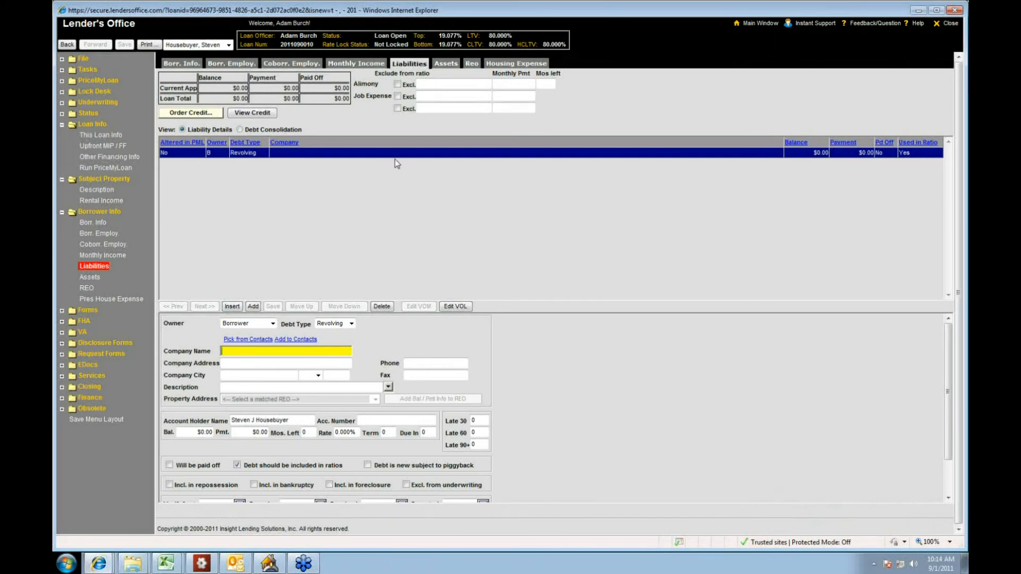
Step: Enter a $10,000 cash deposit and $3,000,000 in retirement funds as assets, saving the changes on the way to the REO page
{"action": "left_click", "coordinate": [97, 279]}
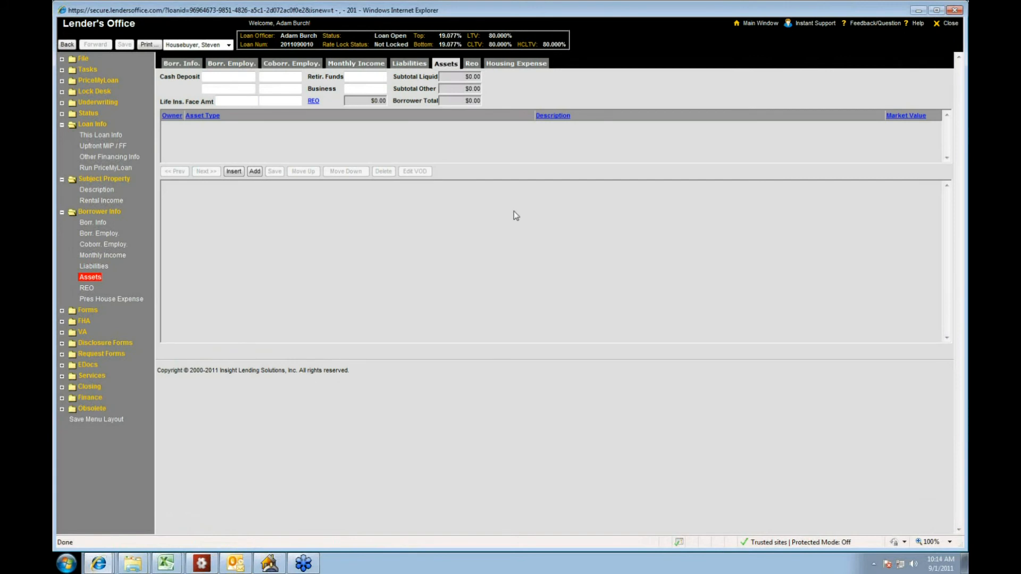
{"action": "left_click", "coordinate": [278, 80]}
{"action": "type", "text": "10000"}
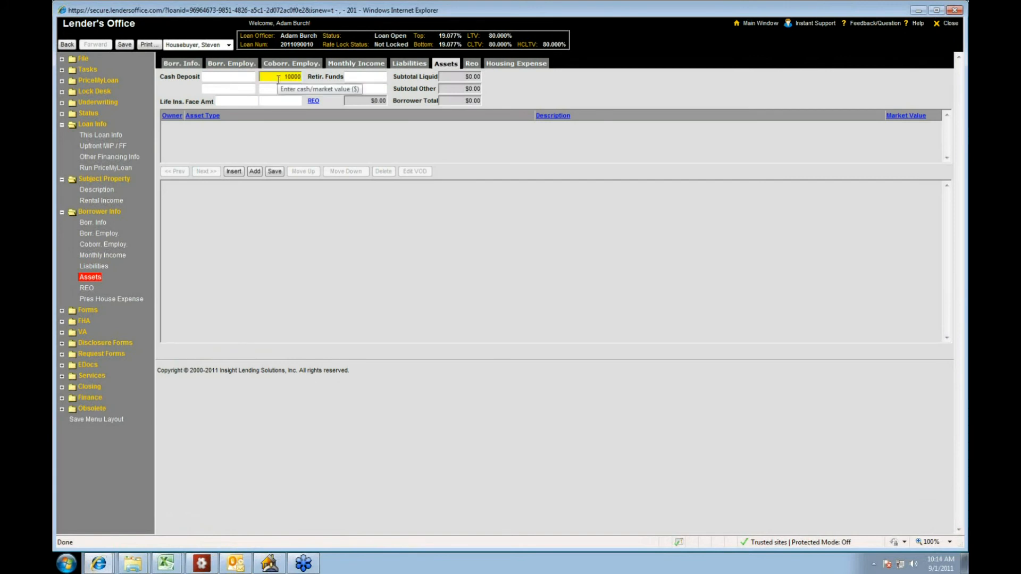
{"action": "key", "text": "Tab"}
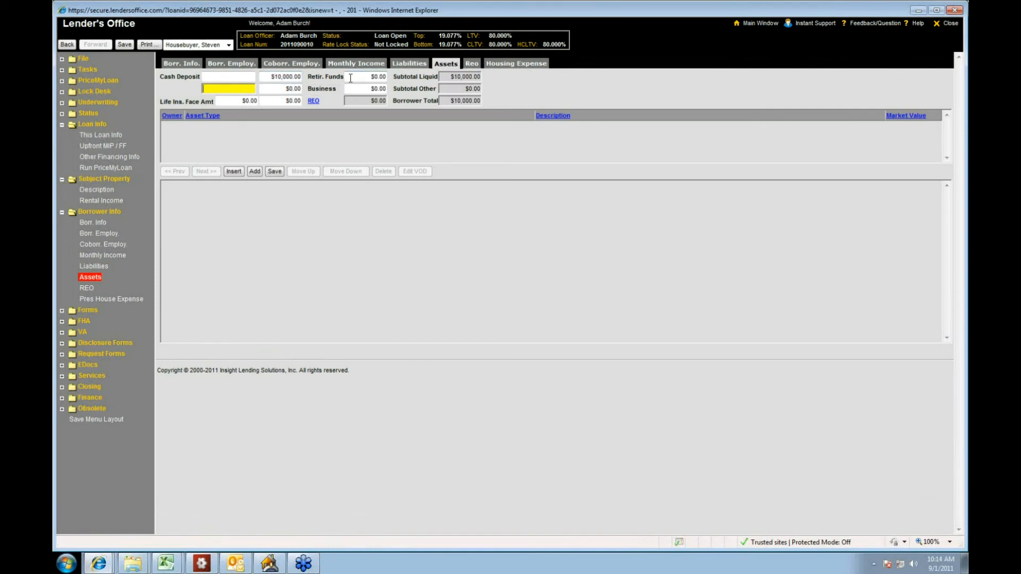
{"action": "left_click", "coordinate": [380, 78]}
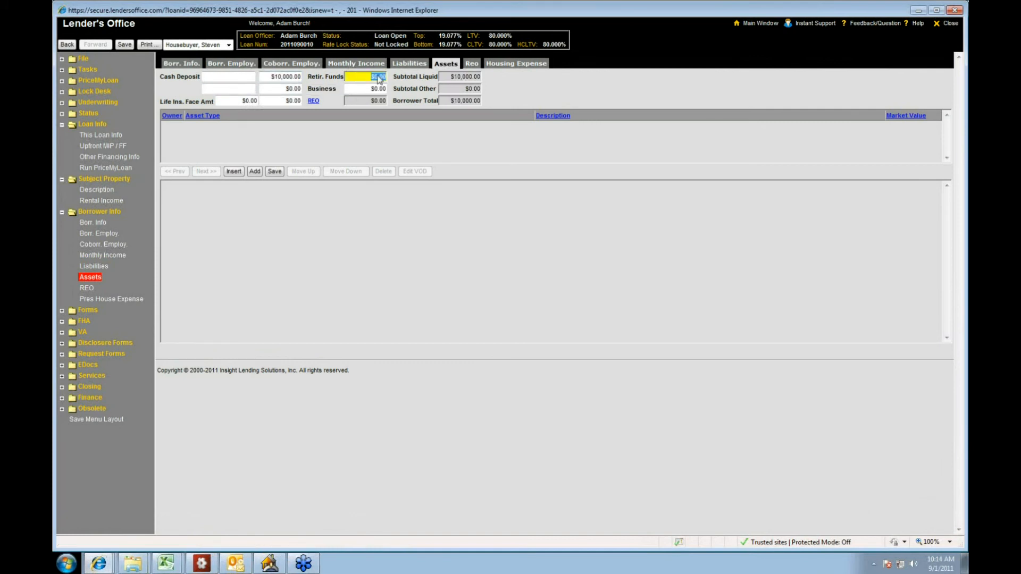
{"action": "type", "text": "3000000"}
{"action": "key", "text": "Tab"}
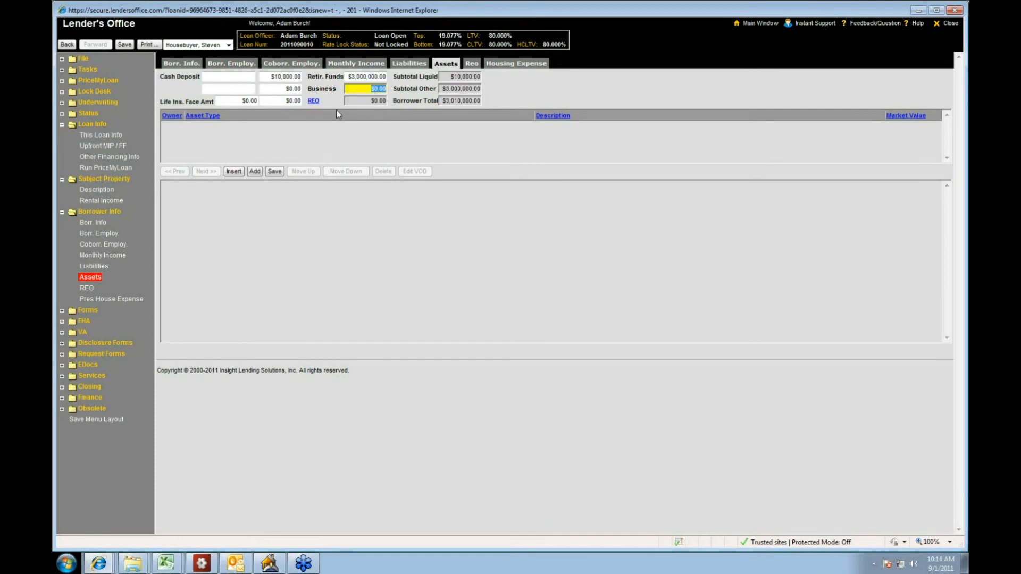
{"action": "left_click", "coordinate": [314, 102]}
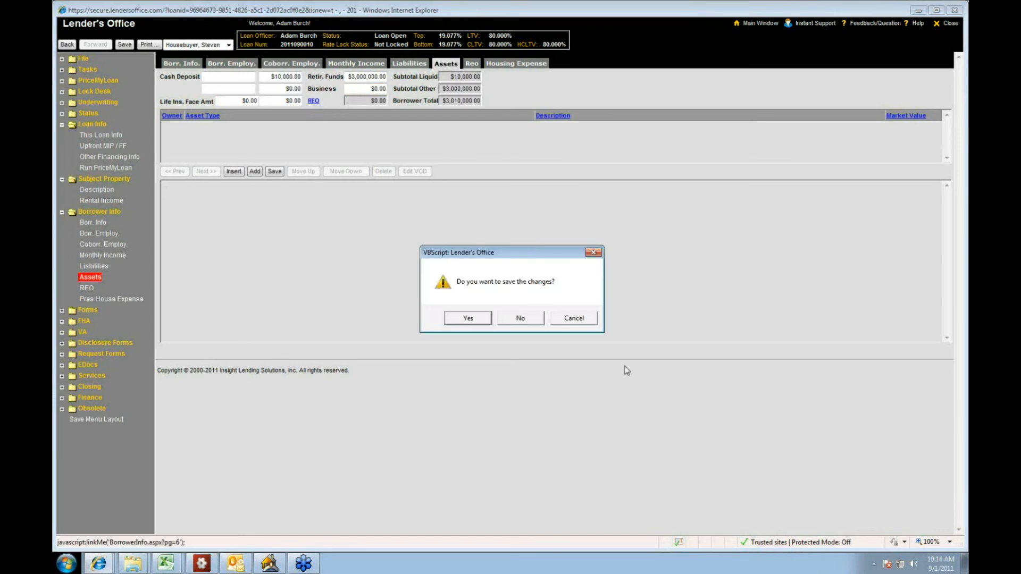
{"action": "left_click", "coordinate": [479, 321]}
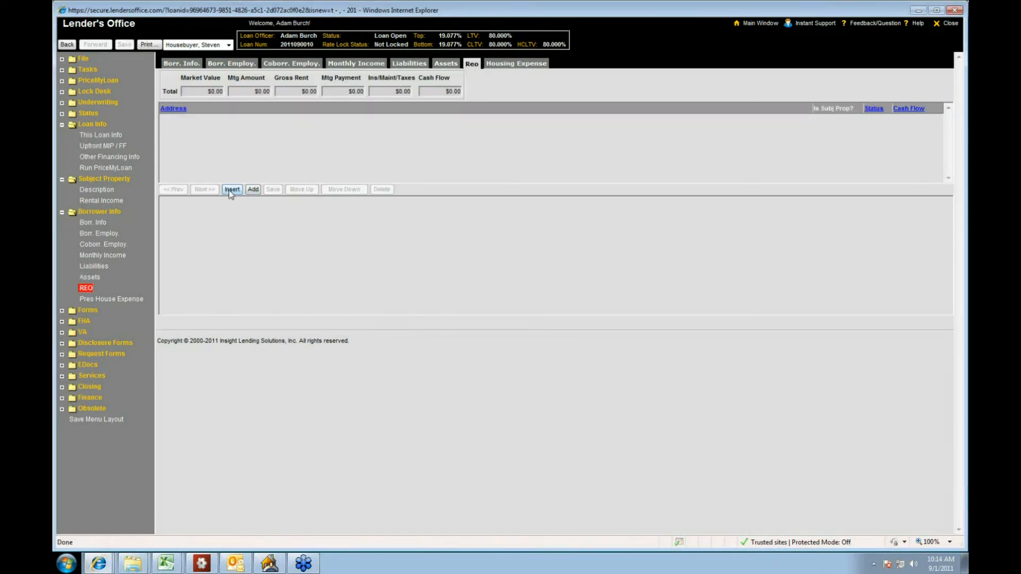
Step: Insert an REO record using the borrower's present address, with type SFR and status Pending Sale, and save it
{"action": "left_click", "coordinate": [229, 188]}
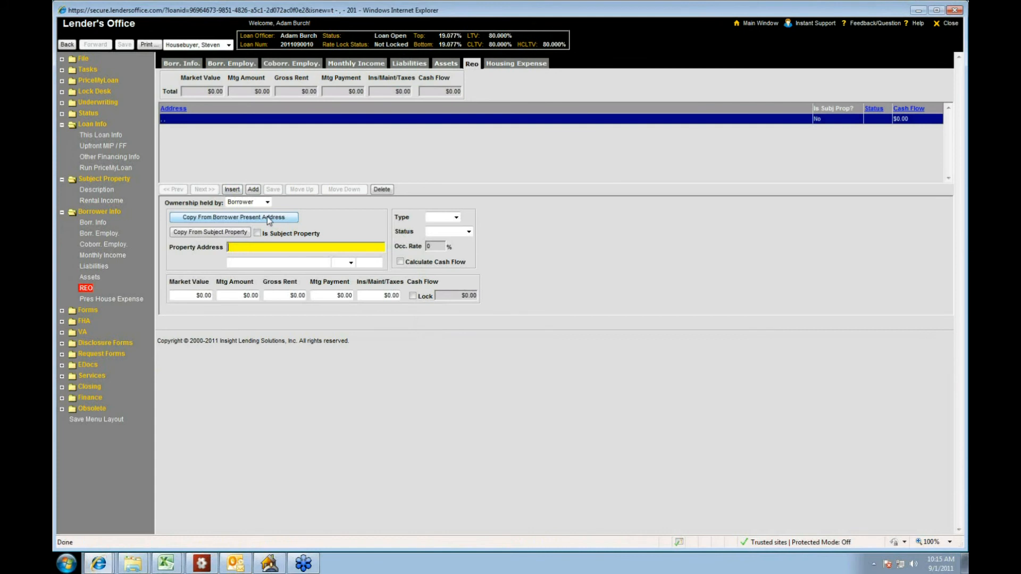
{"action": "left_click", "coordinate": [267, 216]}
{"action": "left_click", "coordinate": [455, 217]}
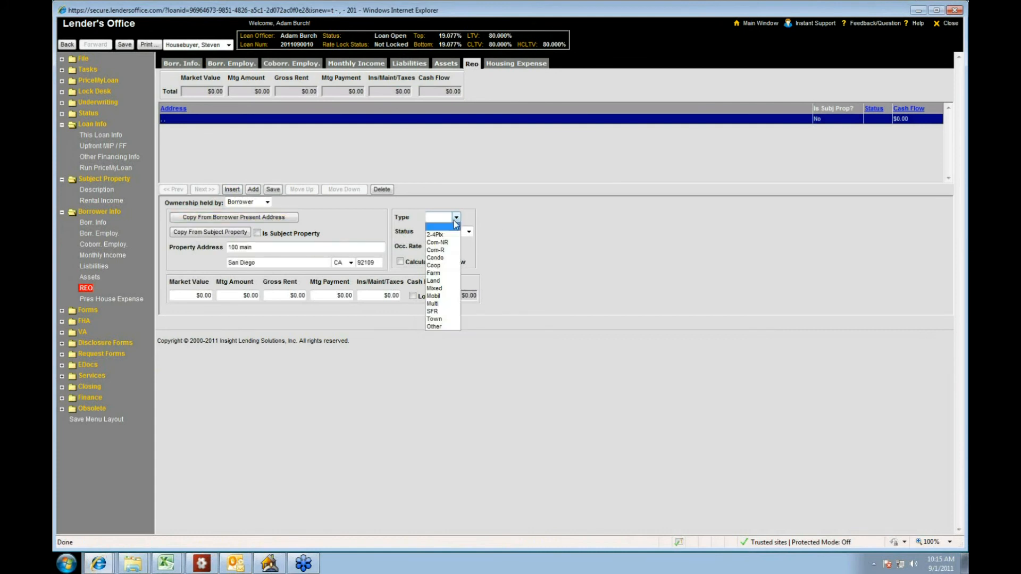
{"action": "left_click", "coordinate": [434, 312]}
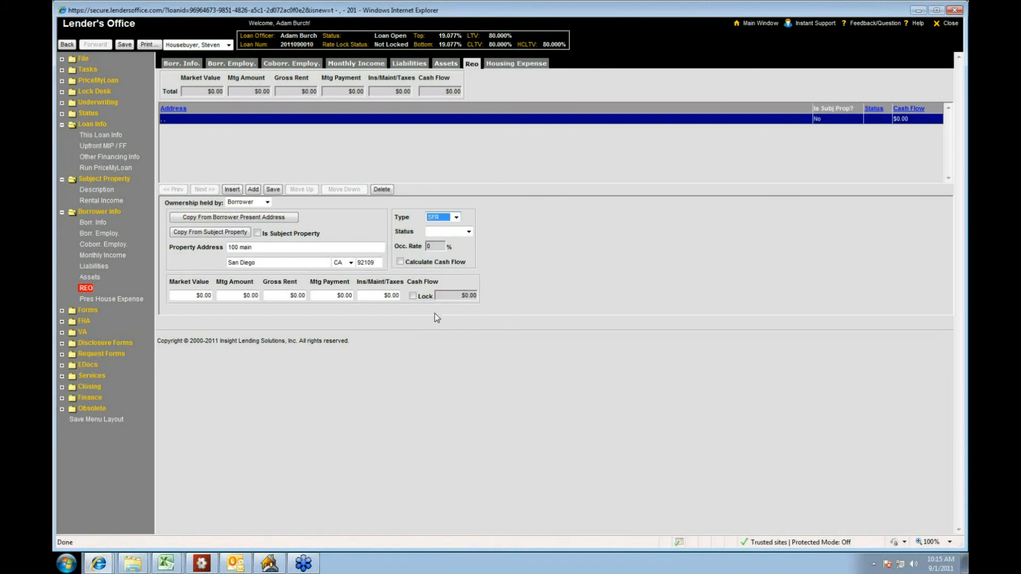
{"action": "left_click", "coordinate": [469, 233]}
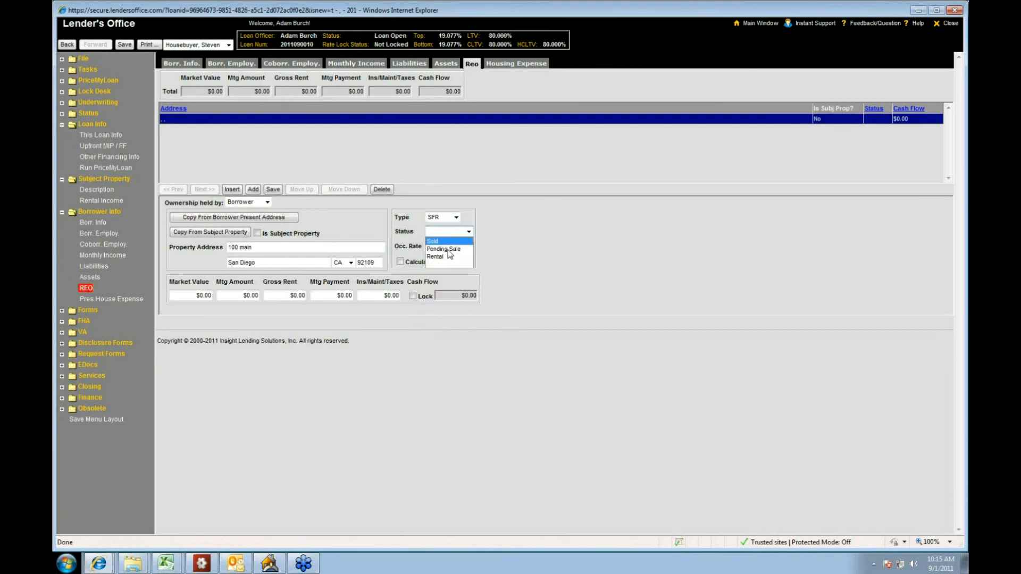
{"action": "left_click", "coordinate": [449, 249]}
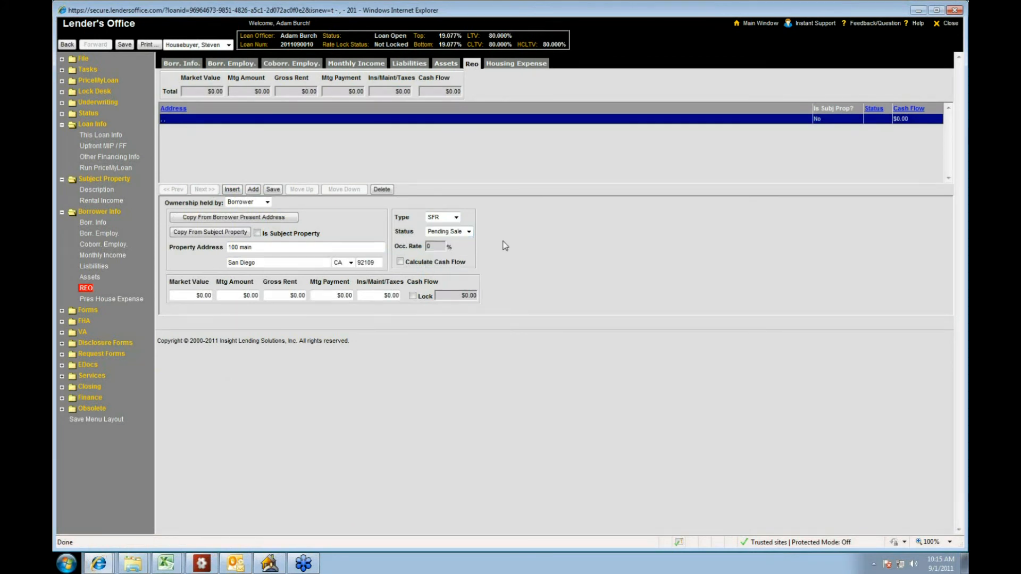
{"action": "left_click", "coordinate": [272, 189]}
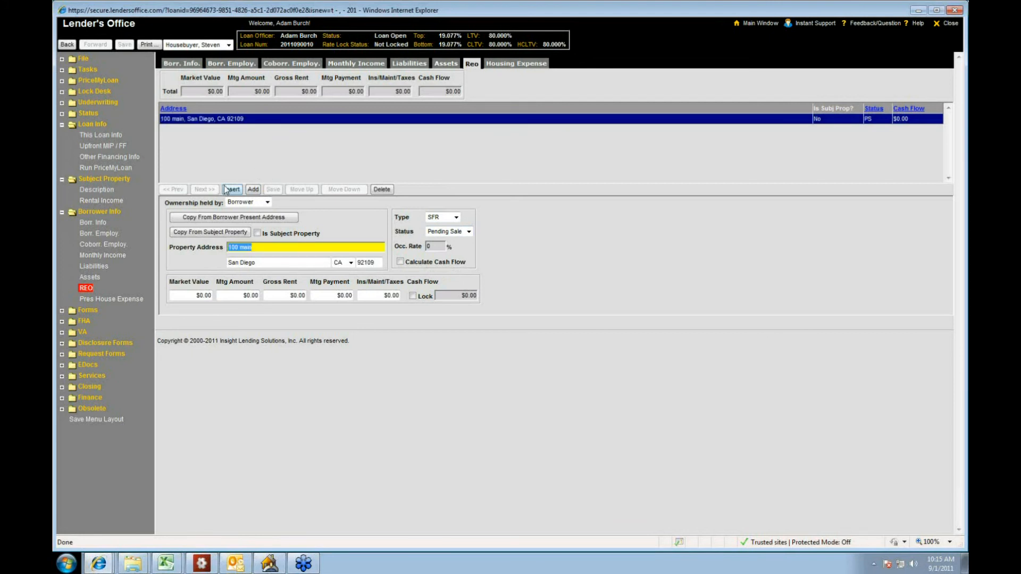
Step: View the present housing expense page and open the PDF preview of the full legal-size 1003 Loan Application with data
{"action": "left_click", "coordinate": [123, 301]}
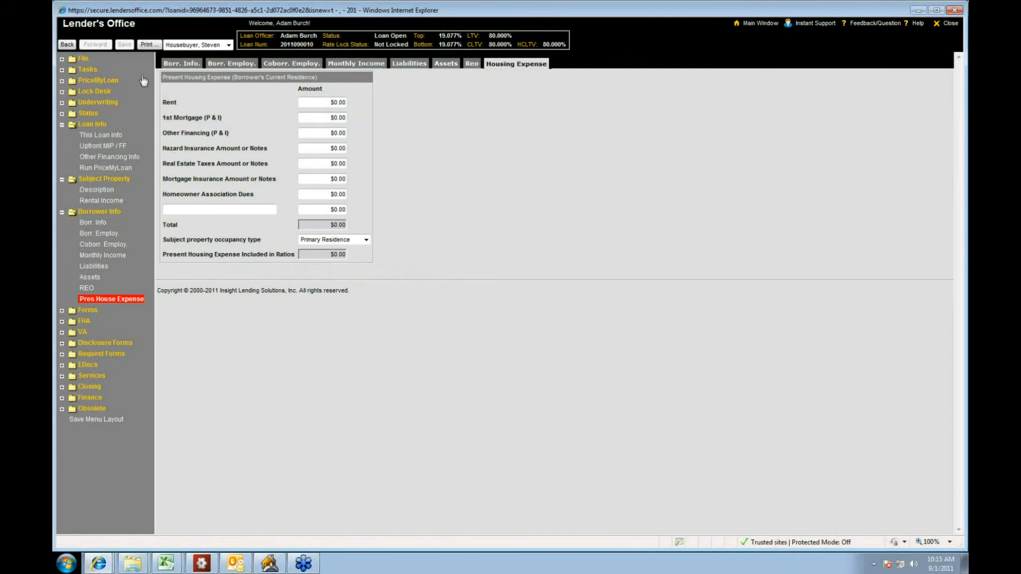
{"action": "left_click", "coordinate": [157, 46]}
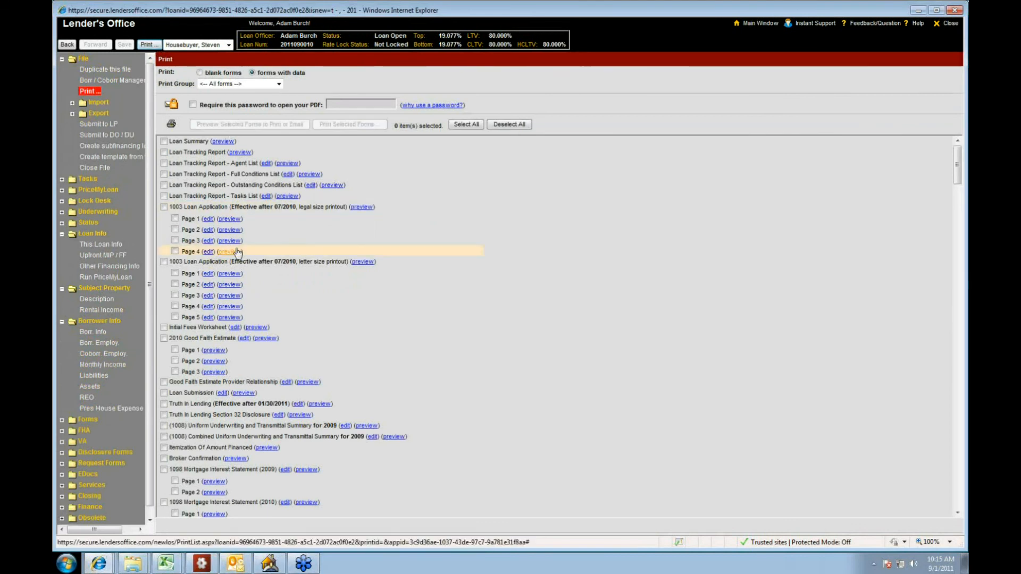
{"action": "left_click", "coordinate": [366, 208]}
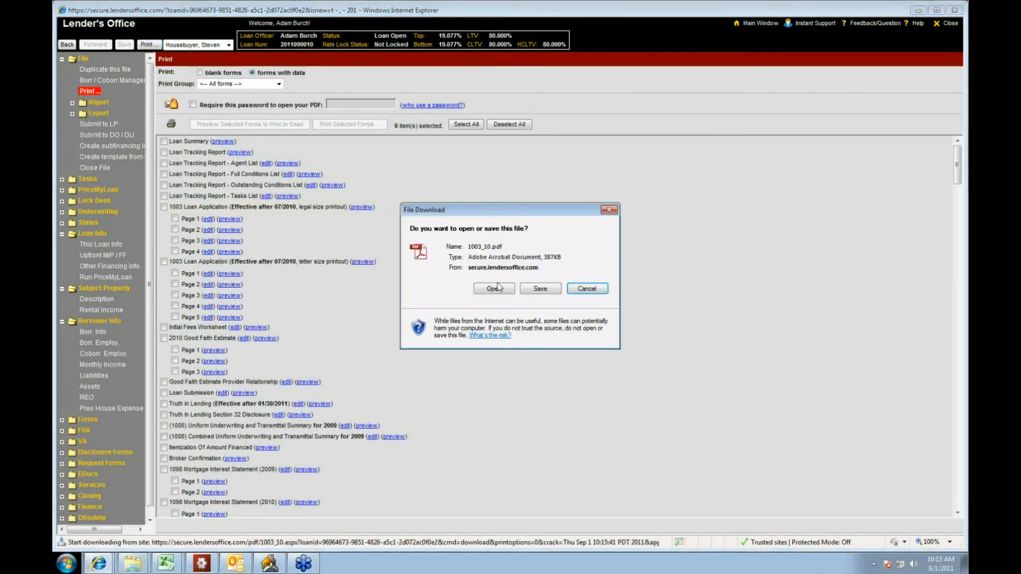
{"action": "left_click", "coordinate": [499, 291]}
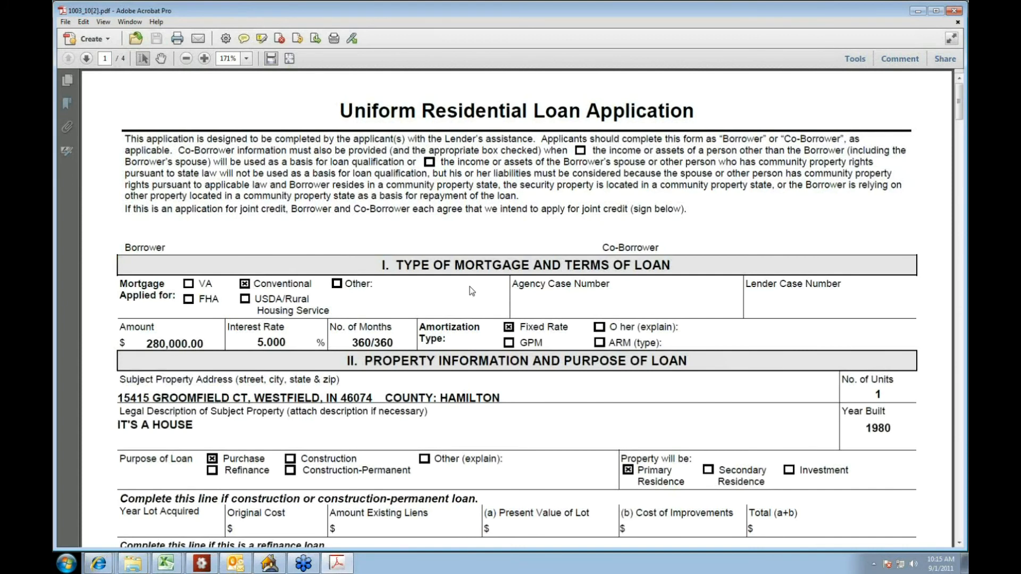
Step: Zoom out and page through the four-page loan application PDF to check the entered data, and close the document
{"action": "left_click", "coordinate": [185, 58]}
{"action": "left_click", "coordinate": [186, 59]}
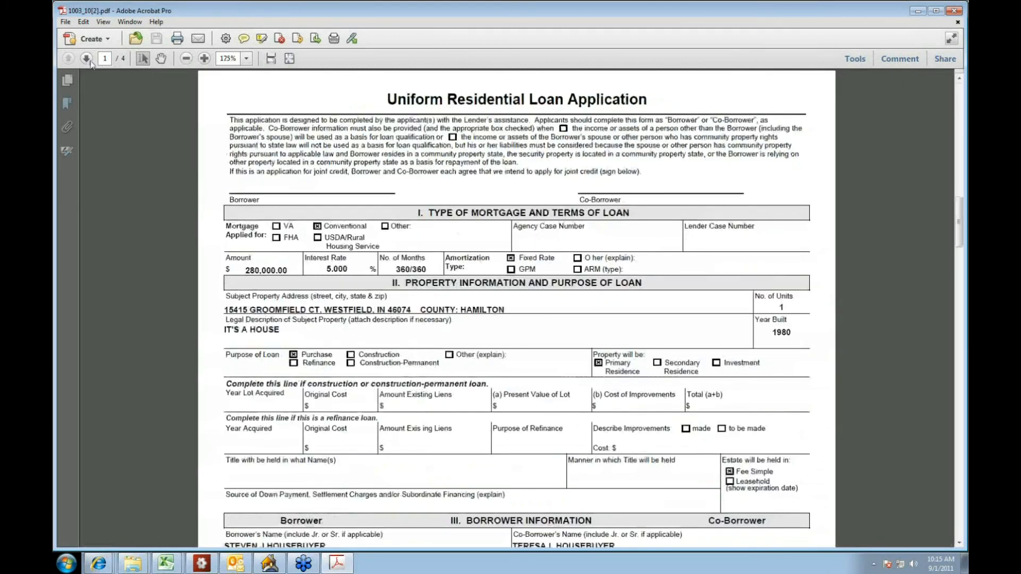
{"action": "left_click", "coordinate": [86, 58]}
{"action": "left_click", "coordinate": [86, 59]}
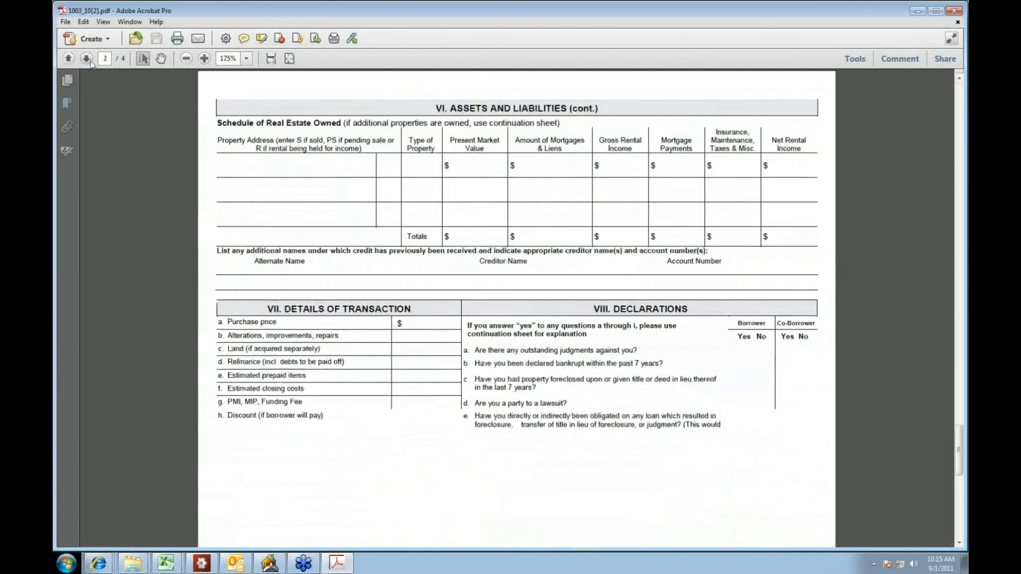
{"action": "left_click", "coordinate": [86, 59]}
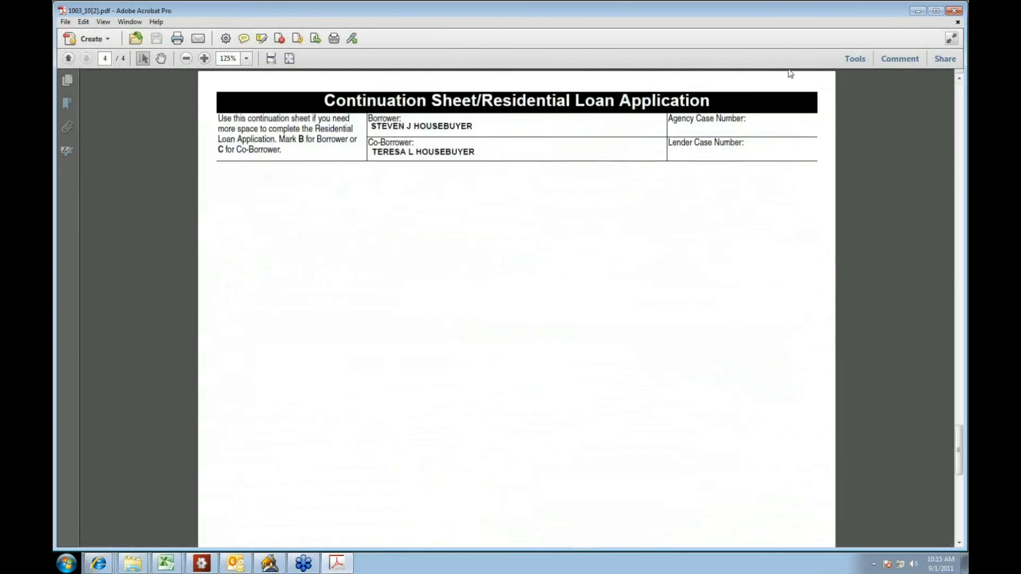
{"action": "left_click", "coordinate": [957, 22]}
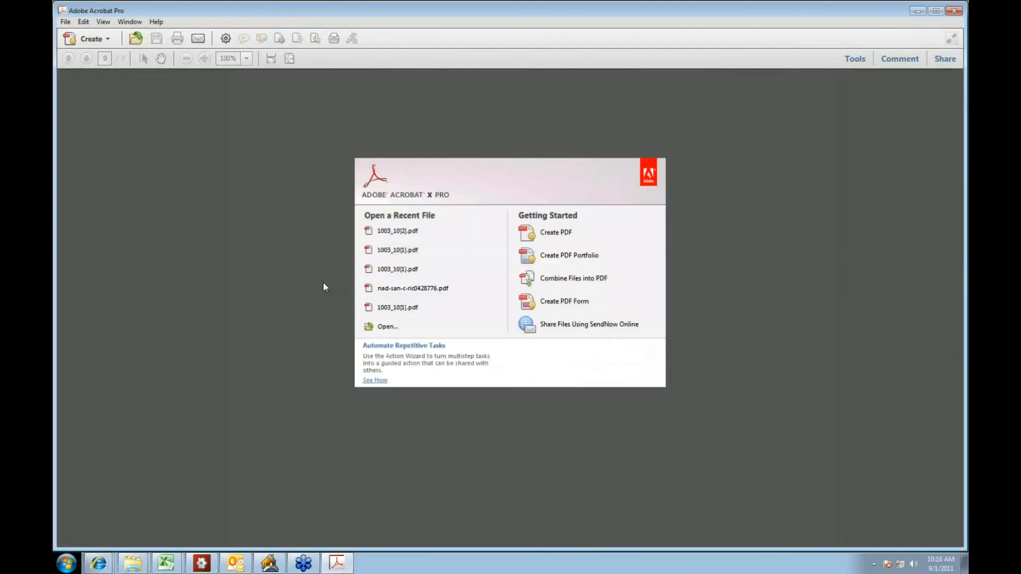
Step: Switch back to the loan's window in Lender's Office and expand the Forms folder
{"action": "left_click", "coordinate": [100, 563]}
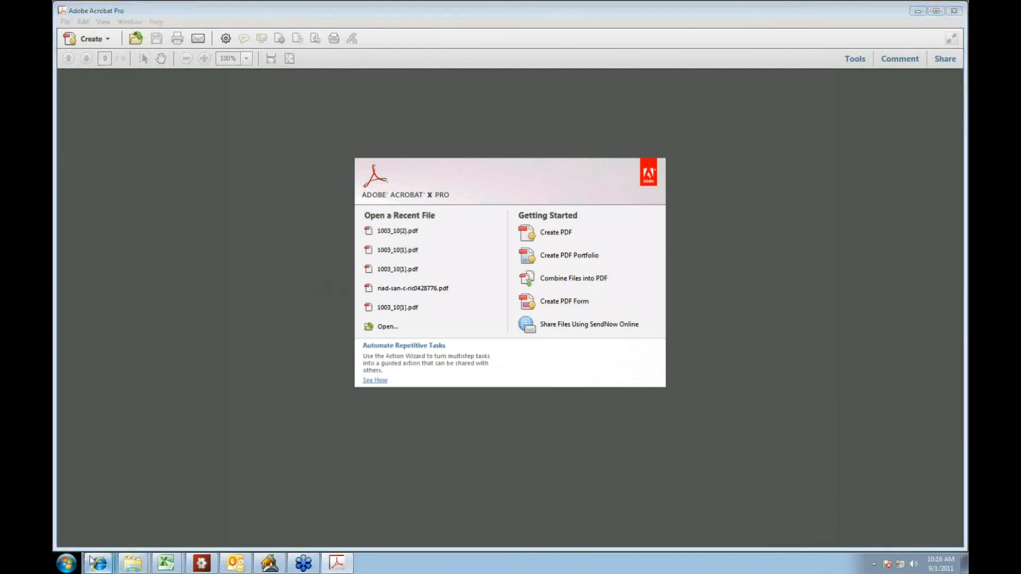
{"action": "left_click", "coordinate": [113, 522]}
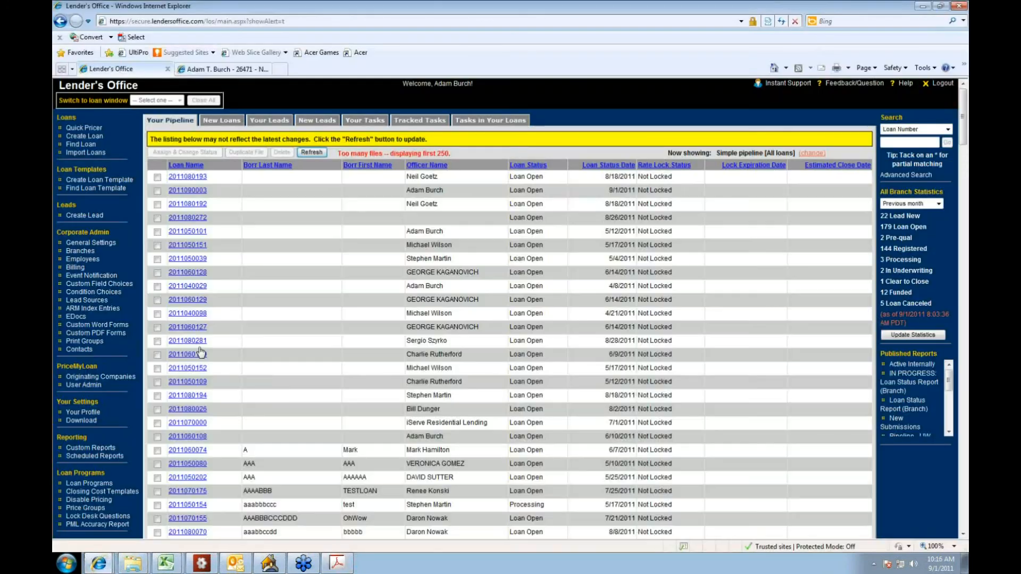
{"action": "left_click", "coordinate": [101, 564]}
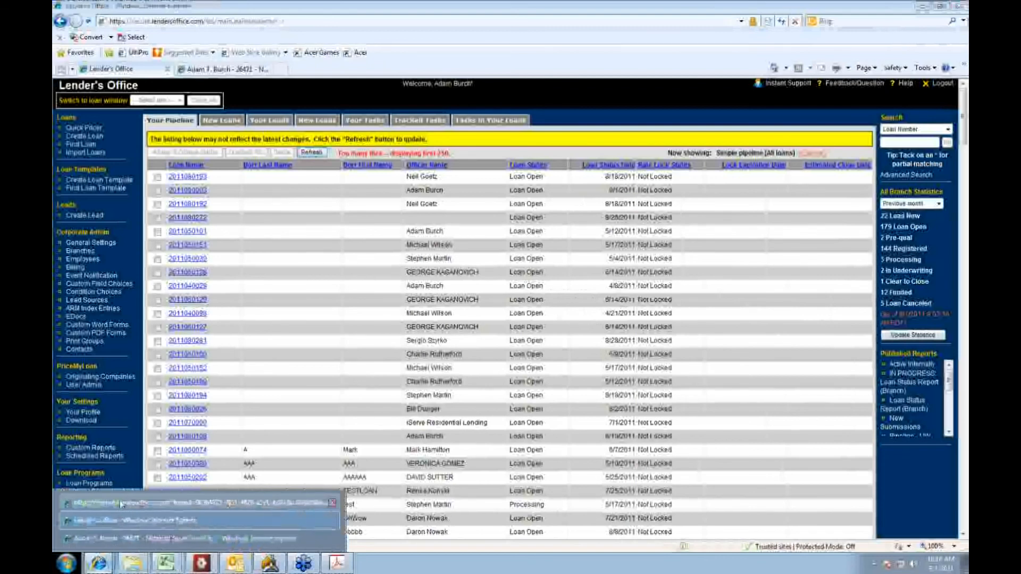
{"action": "left_click", "coordinate": [112, 538]}
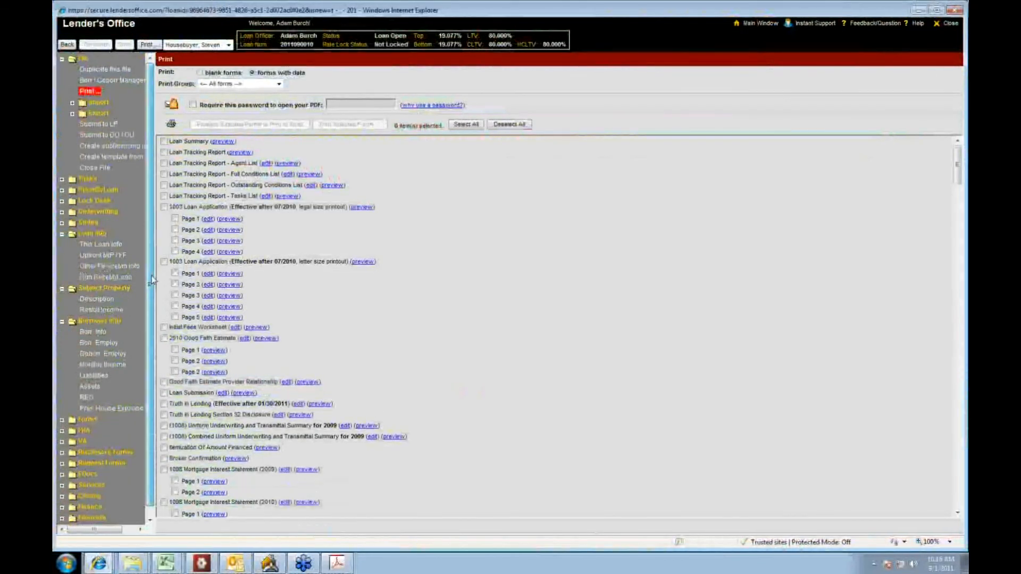
{"action": "scroll", "coordinate": [147, 280], "scroll_direction": "down", "scroll_amount": 1}
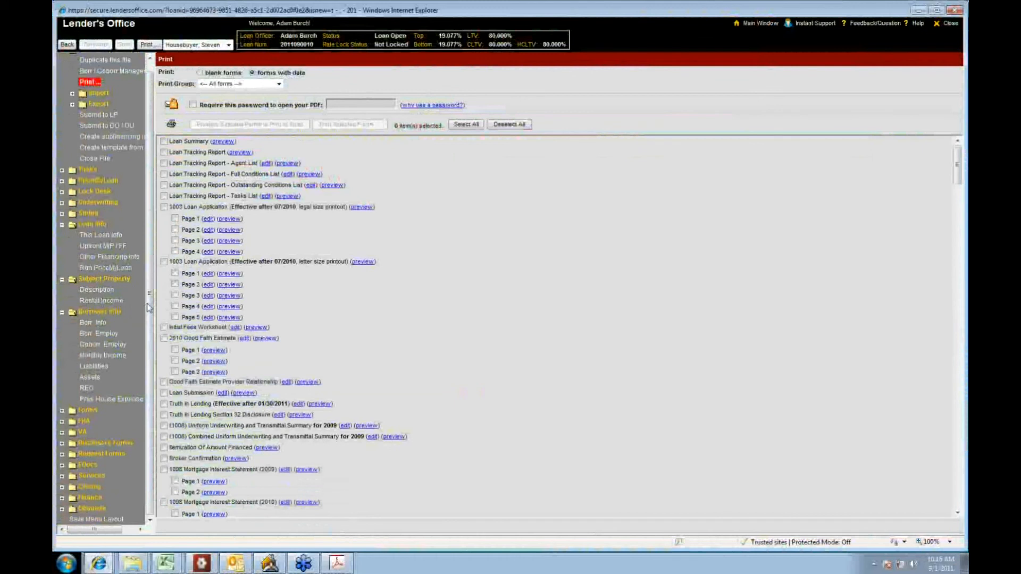
{"action": "left_click", "coordinate": [62, 411]}
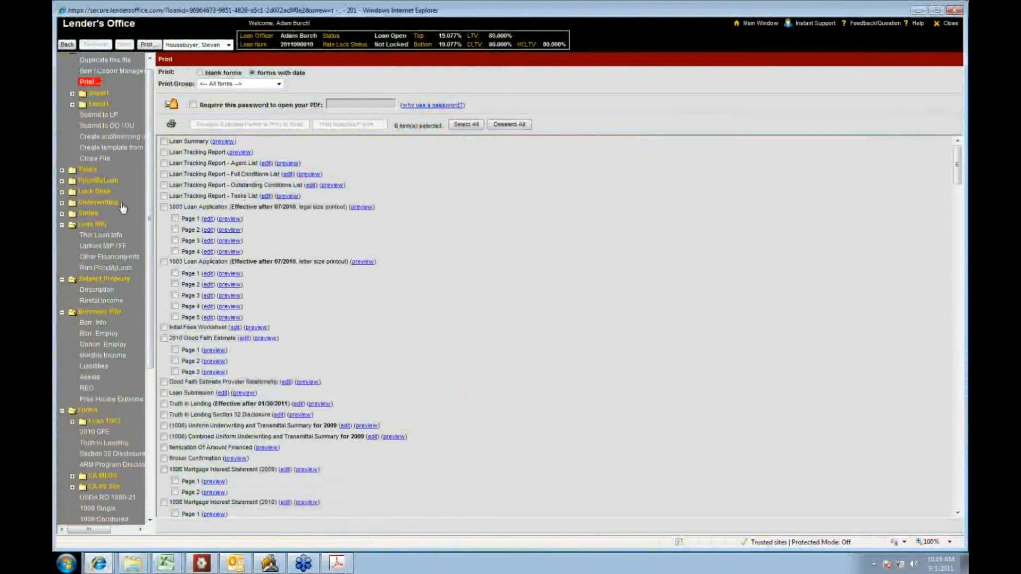
Step: Open page 1 of the Loan 1003 form and review its mortgage terms, property, borrower and co-borrower sections
{"action": "scroll", "coordinate": [150, 222], "scroll_direction": "down", "scroll_amount": 4}
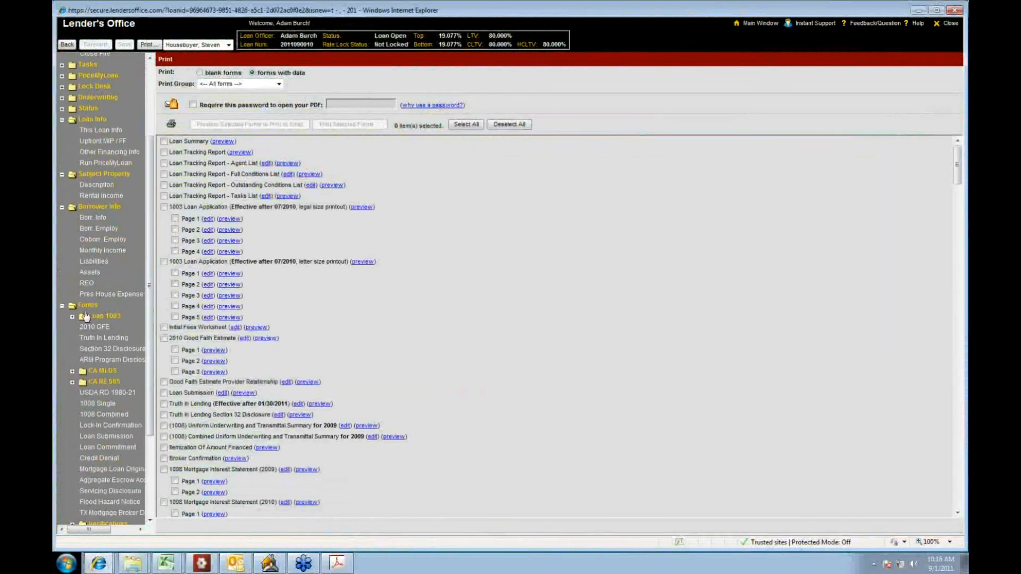
{"action": "left_click", "coordinate": [72, 316]}
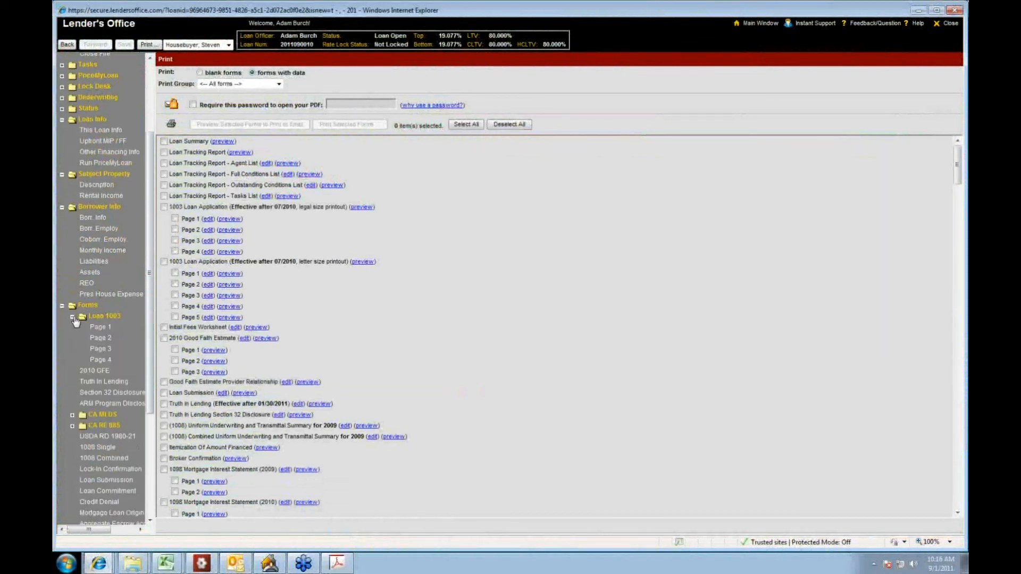
{"action": "left_click", "coordinate": [105, 328]}
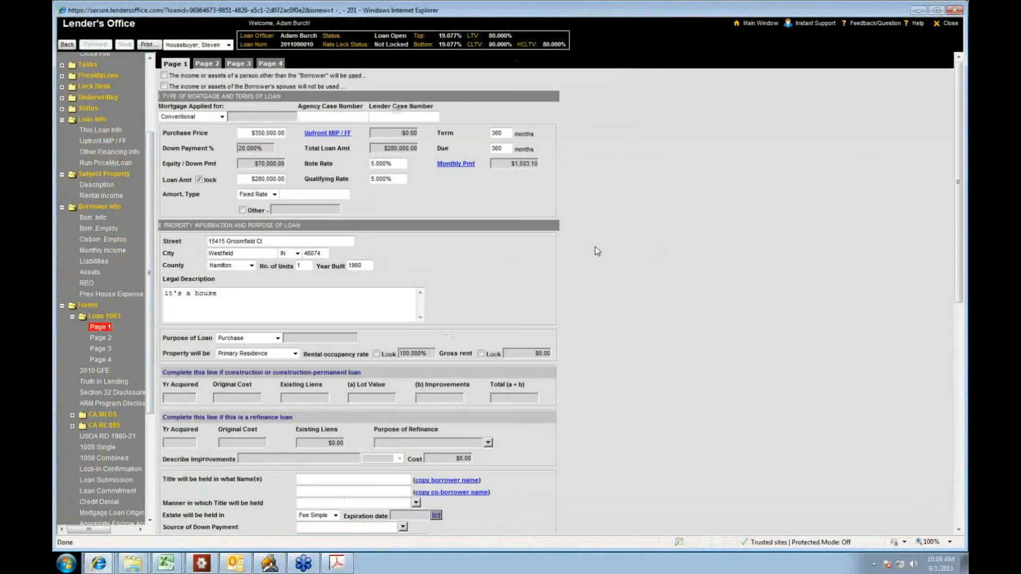
{"action": "scroll", "coordinate": [596, 247], "scroll_direction": "down", "scroll_amount": 4}
{"action": "scroll", "coordinate": [595, 247], "scroll_direction": "down", "scroll_amount": 5}
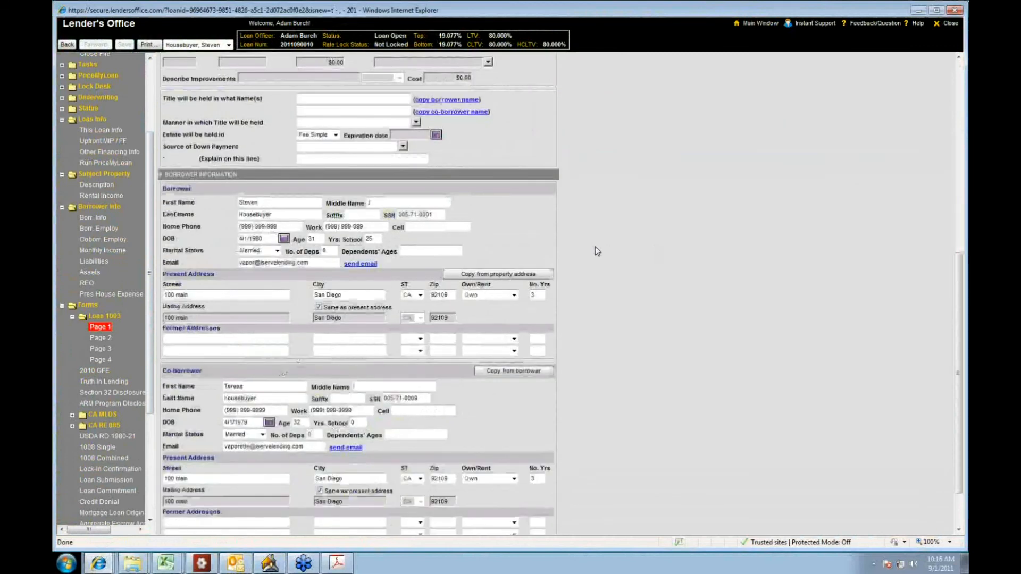
{"action": "scroll", "coordinate": [595, 247], "scroll_direction": "down", "scroll_amount": 3}
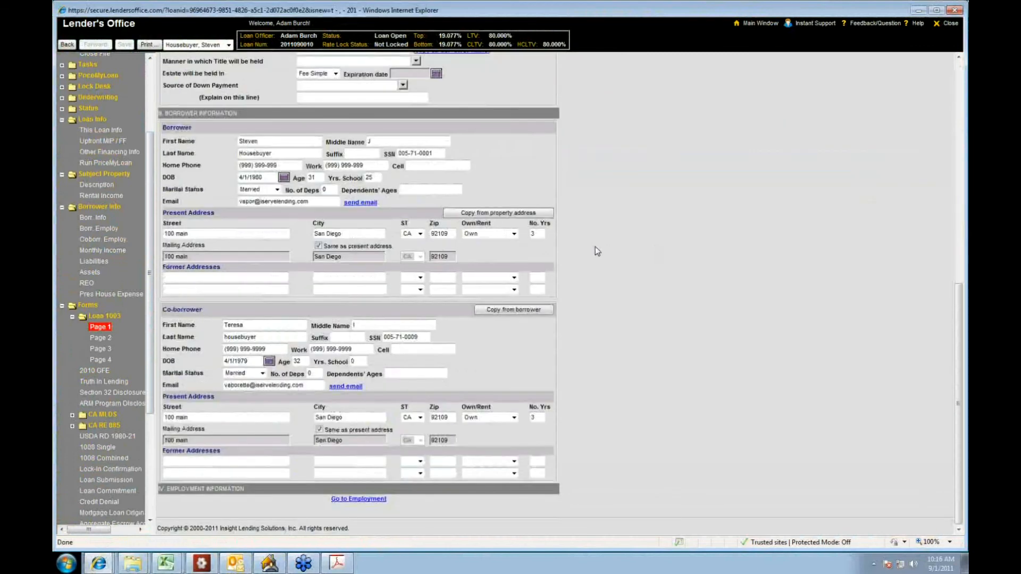
Step: Go through page 2 to page 3 of the Loan 1003 form and review the details of transaction and declarations
{"action": "left_click", "coordinate": [107, 341]}
{"action": "left_click", "coordinate": [104, 350]}
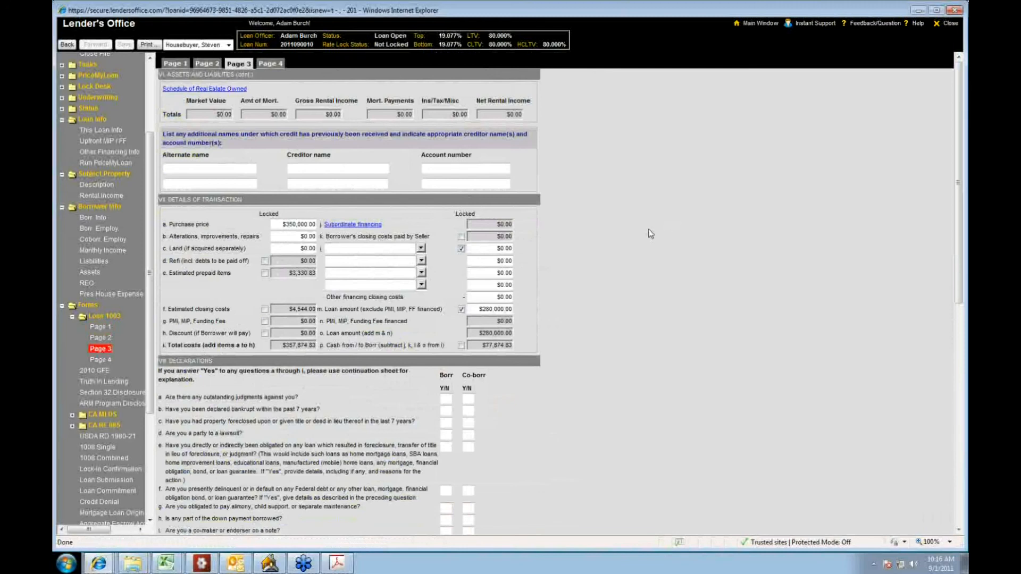
{"action": "scroll", "coordinate": [648, 229], "scroll_direction": "down", "scroll_amount": 3}
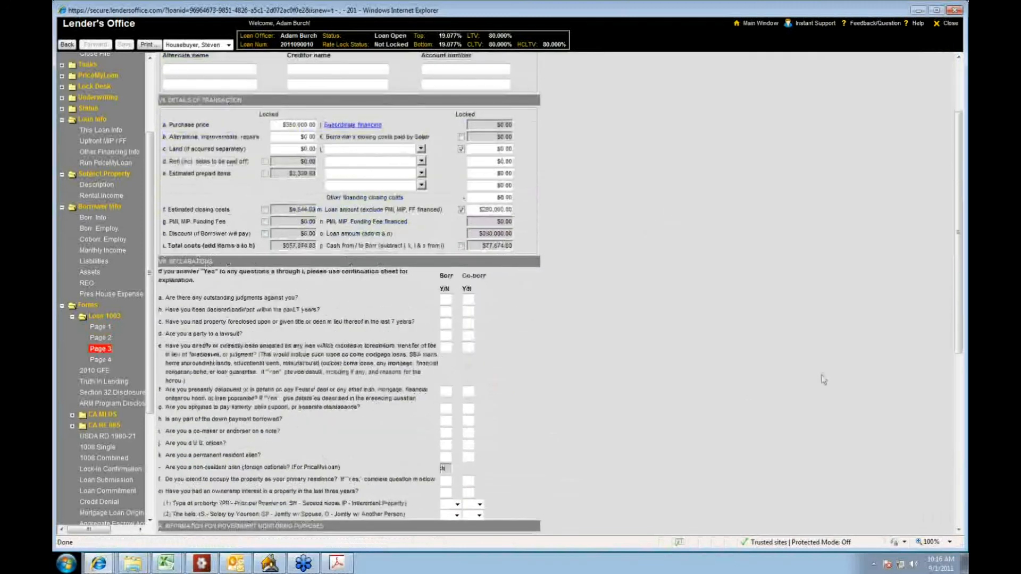
{"action": "scroll", "coordinate": [809, 369], "scroll_direction": "down", "scroll_amount": 1}
{"action": "scroll", "coordinate": [809, 370], "scroll_direction": "down", "scroll_amount": 1}
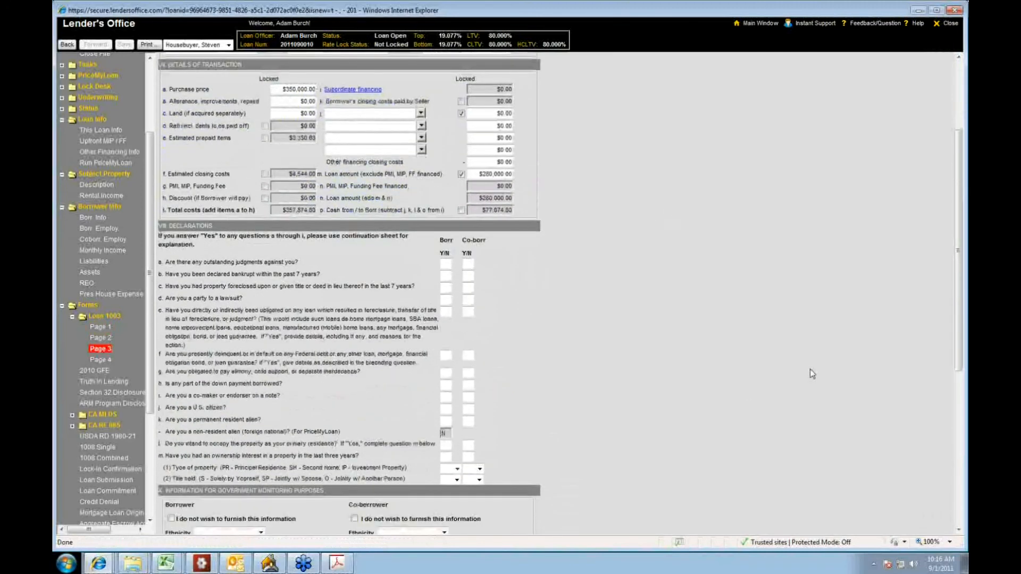